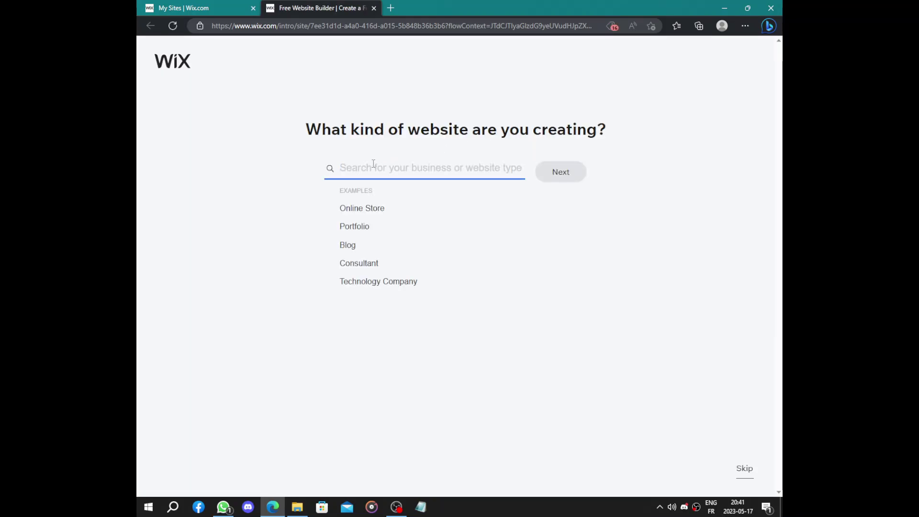
Search 'digi', choose Digital Marketing Agency as the website type, and continue
drag(303, 125, 618, 112)
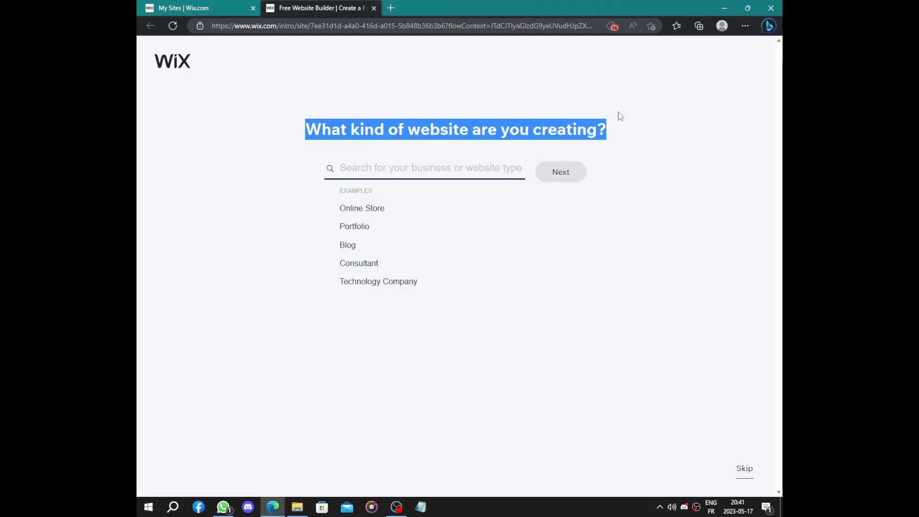
click(443, 166)
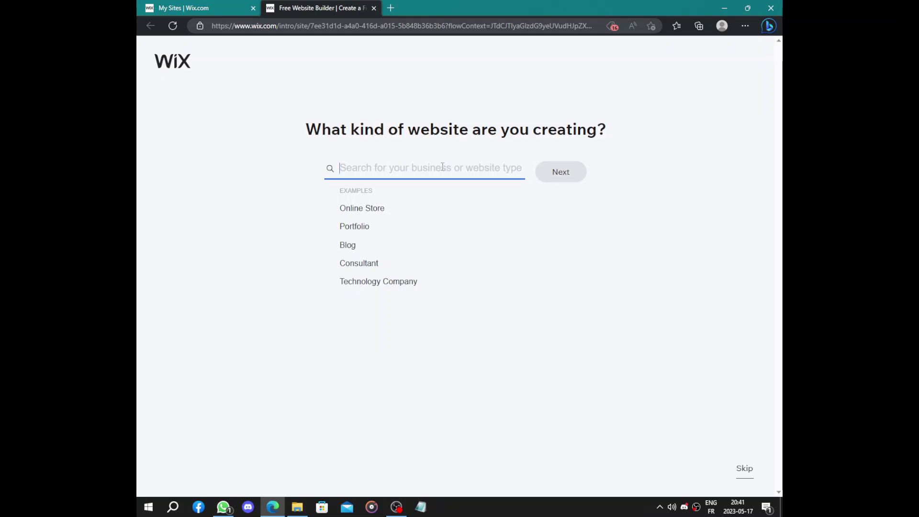
text(digi)
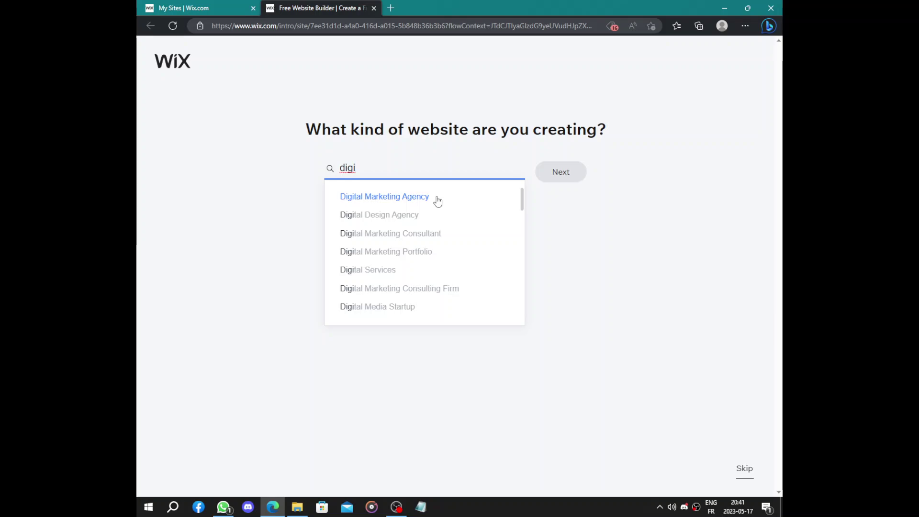
click(438, 205)
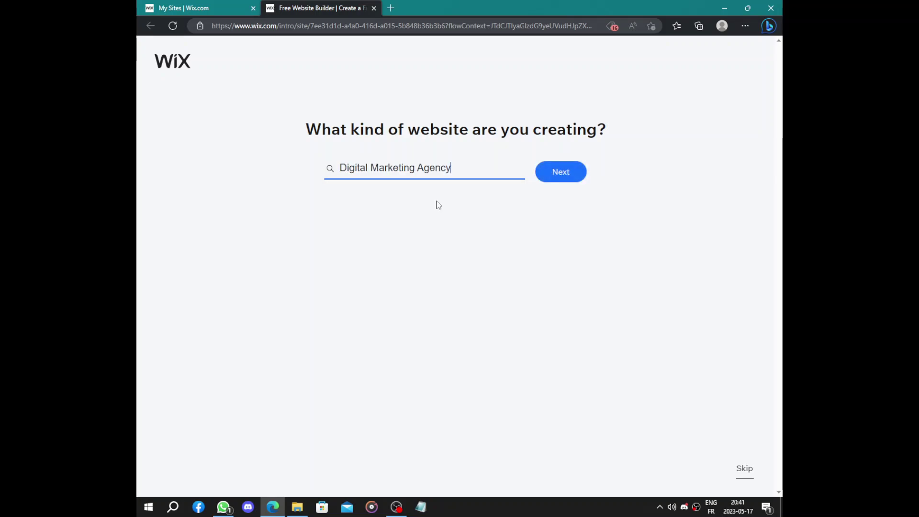
click(558, 179)
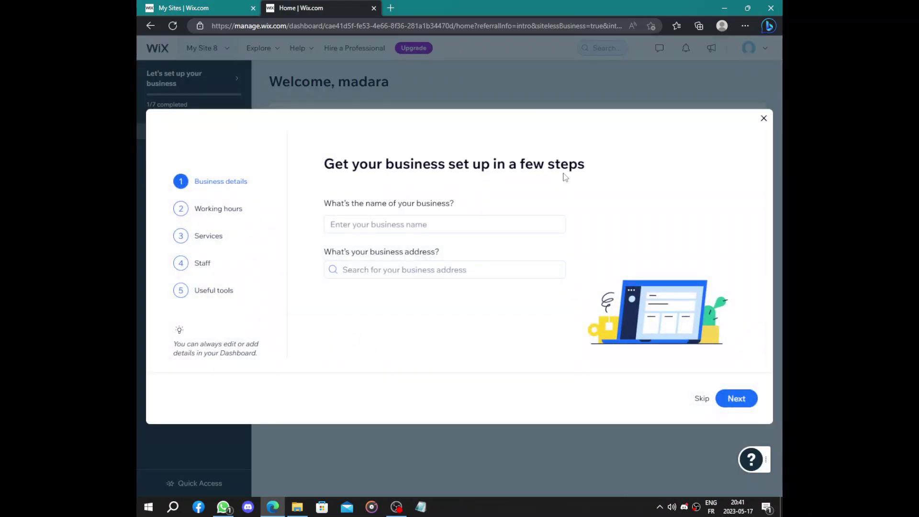
Enter 'Madaghai' as the business name, correcting the typo, and continue to working hours
click(399, 230)
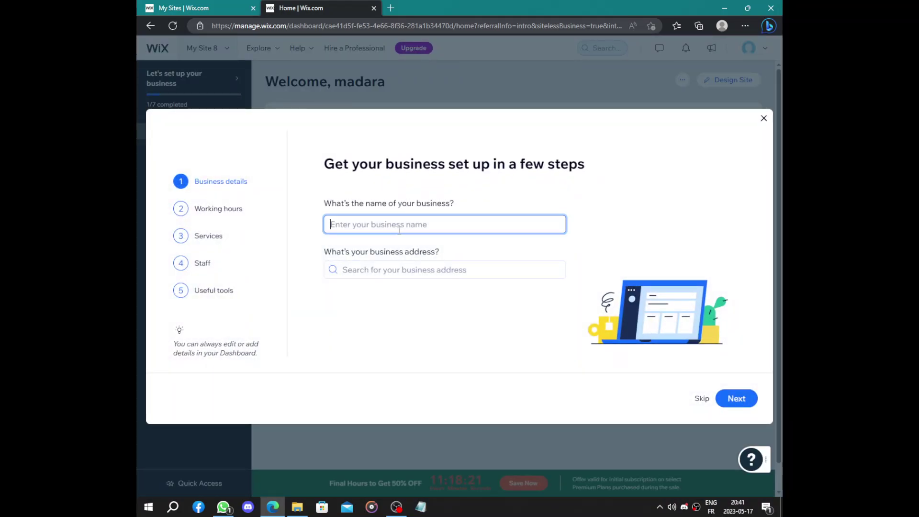
text(M)
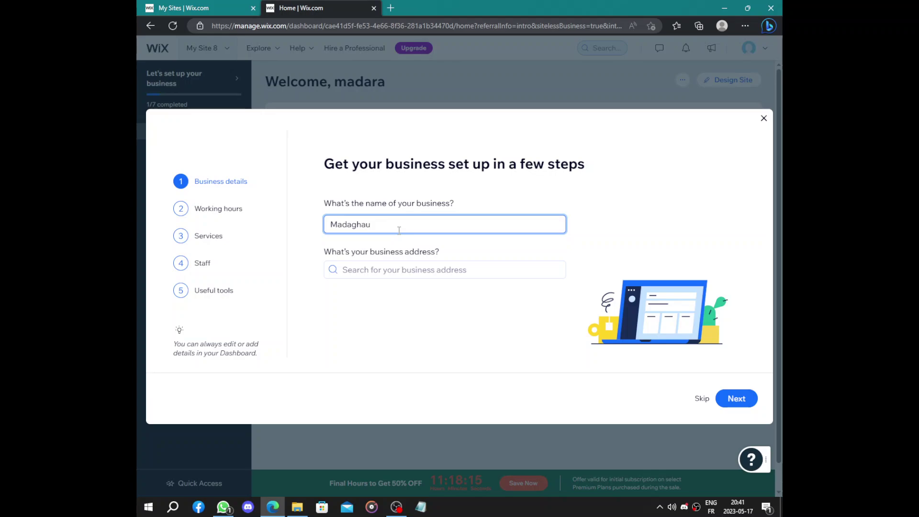
text(adaghau)
key(BackSpace)
click(736, 398)
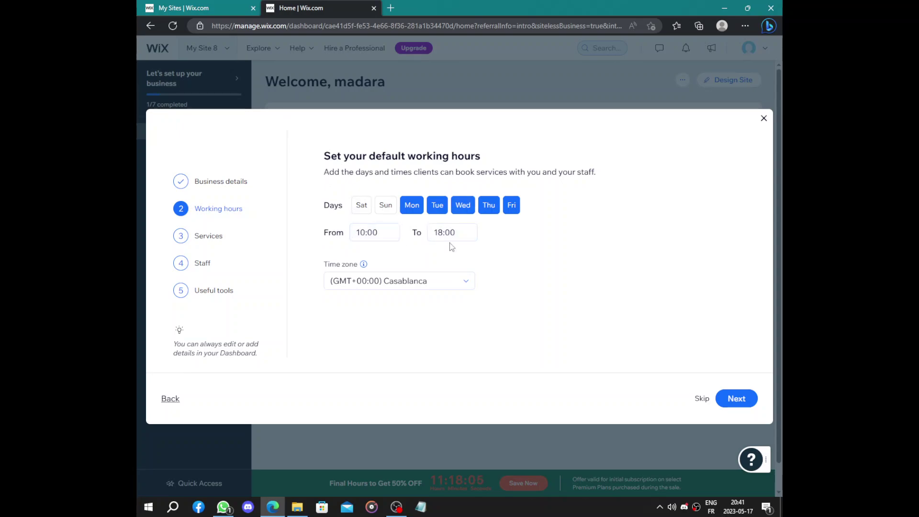
Accept the default Mon–Fri 10:00–18:00 working hours and move on to staff
click(750, 400)
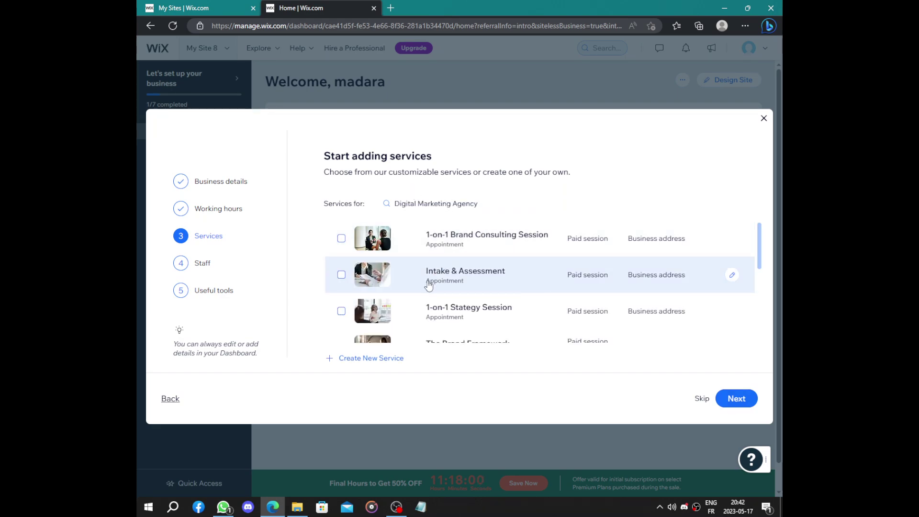
scroll(425, 283, down, 3)
scroll(426, 284, down, 3)
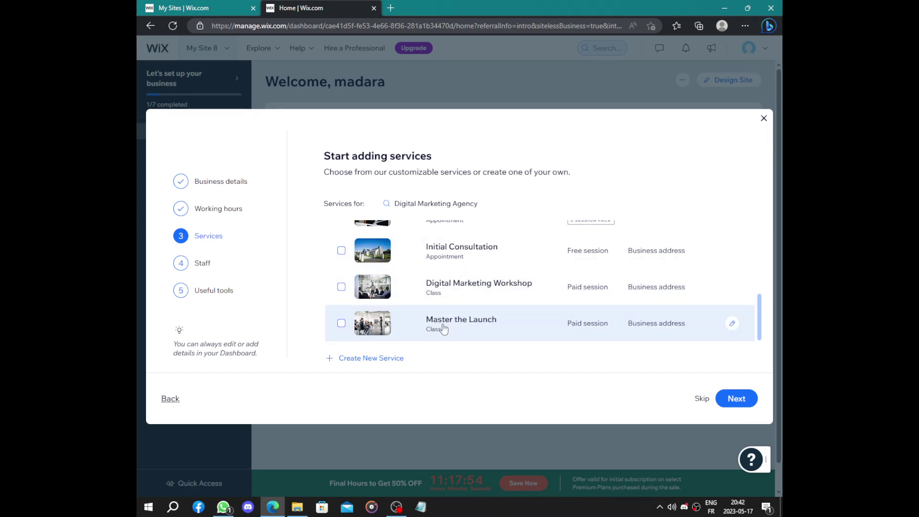
click(731, 403)
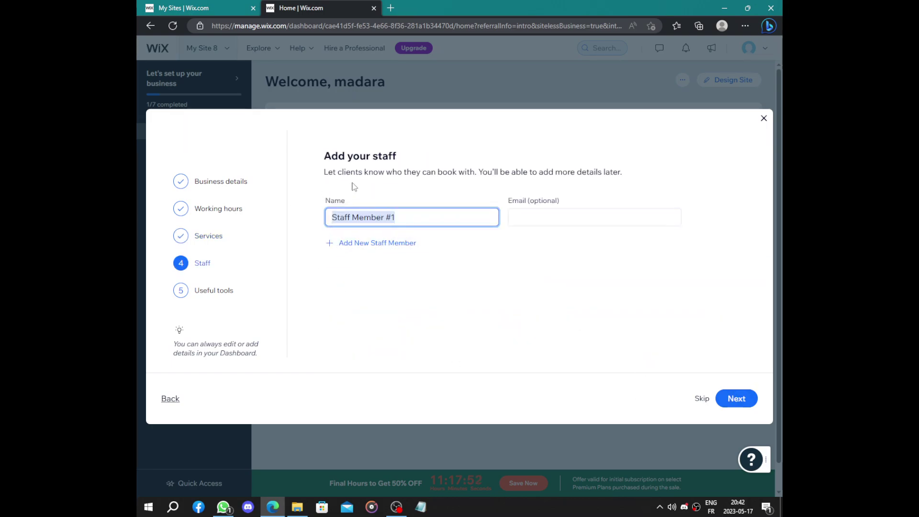
Add a second and third staff member to the team
click(382, 243)
click(373, 282)
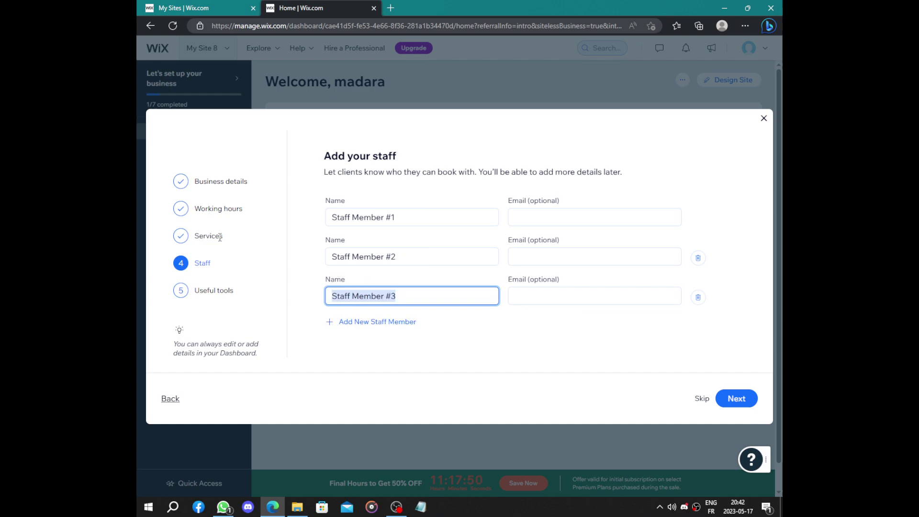
click(162, 237)
Select the 1-on-1 Brand Consulting Session and Intake & Assessment services and continue past staff
click(167, 398)
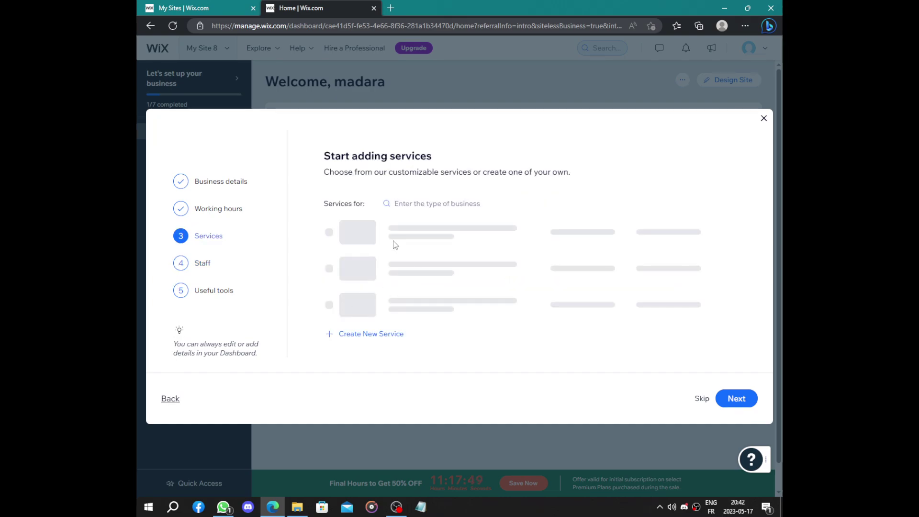
click(341, 238)
click(341, 274)
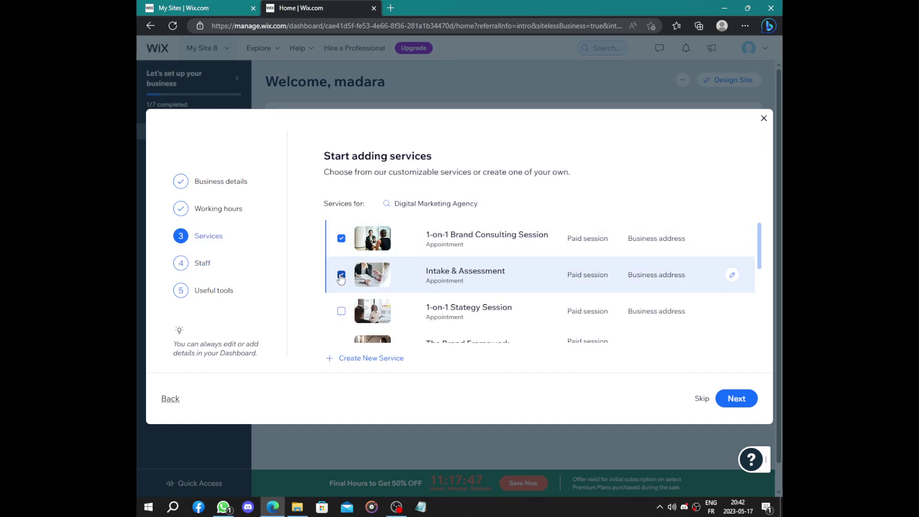
click(737, 398)
click(736, 398)
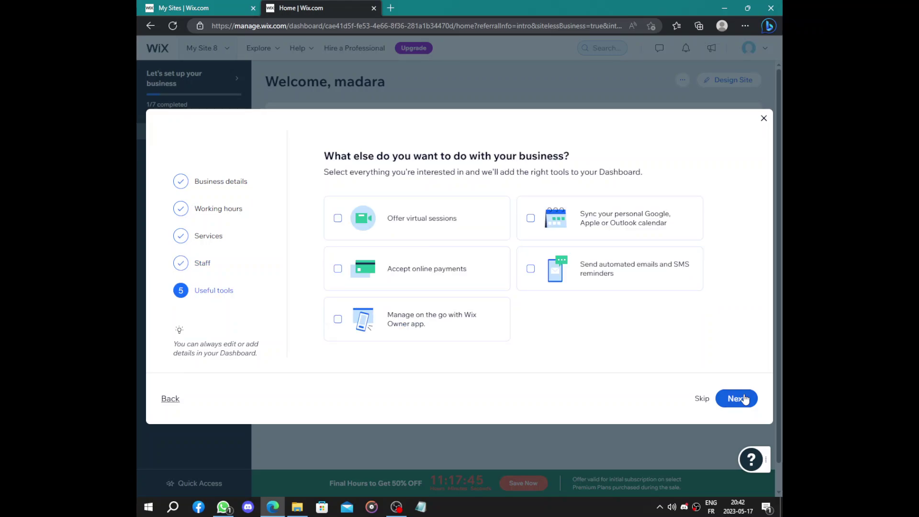
Finish the business setup wizard without adding any useful tools
drag(323, 156, 603, 158)
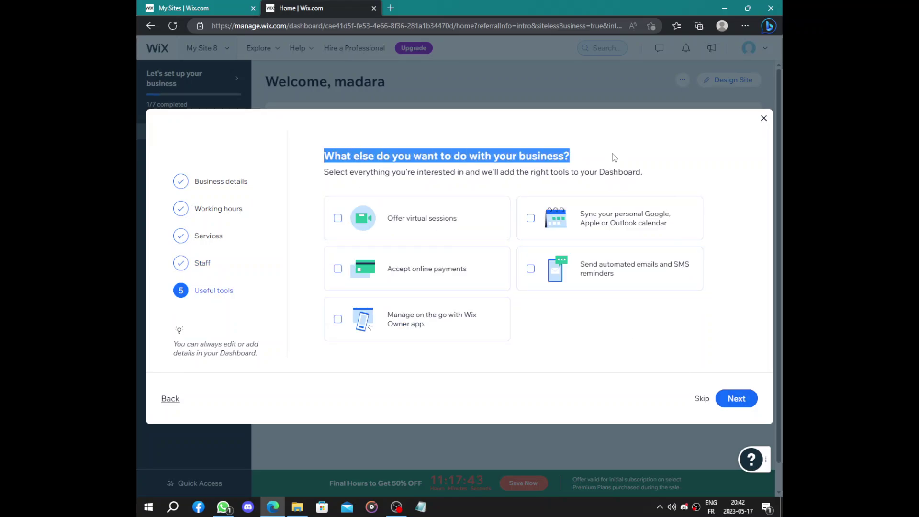
click(612, 153)
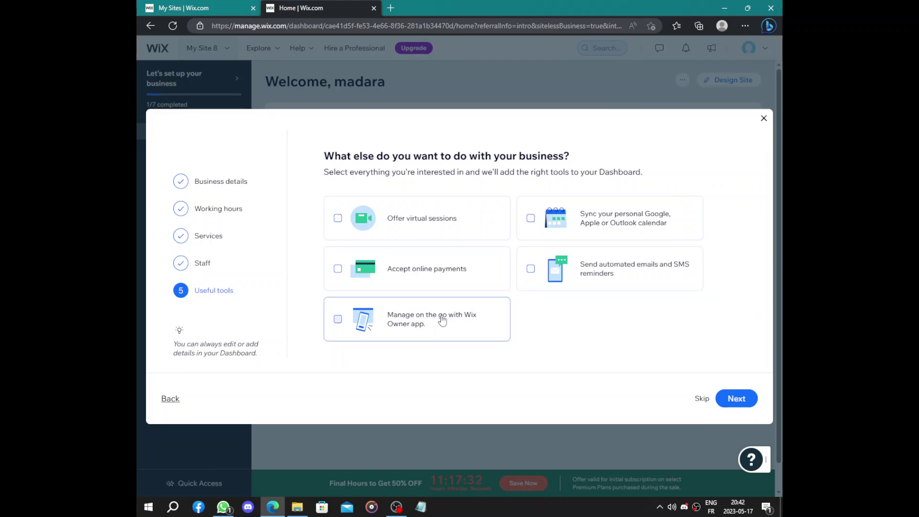
click(739, 399)
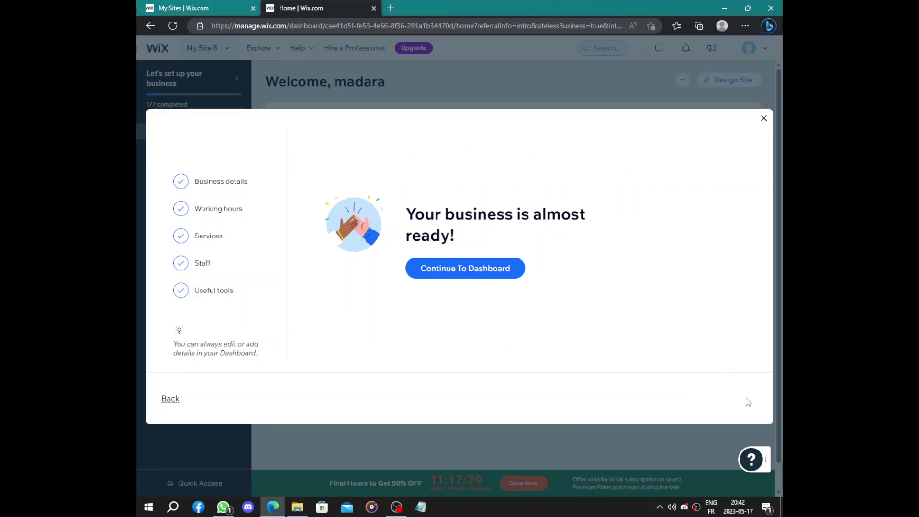
Open the site dashboard and start designing the website from its 4/7 setup checklist
click(463, 270)
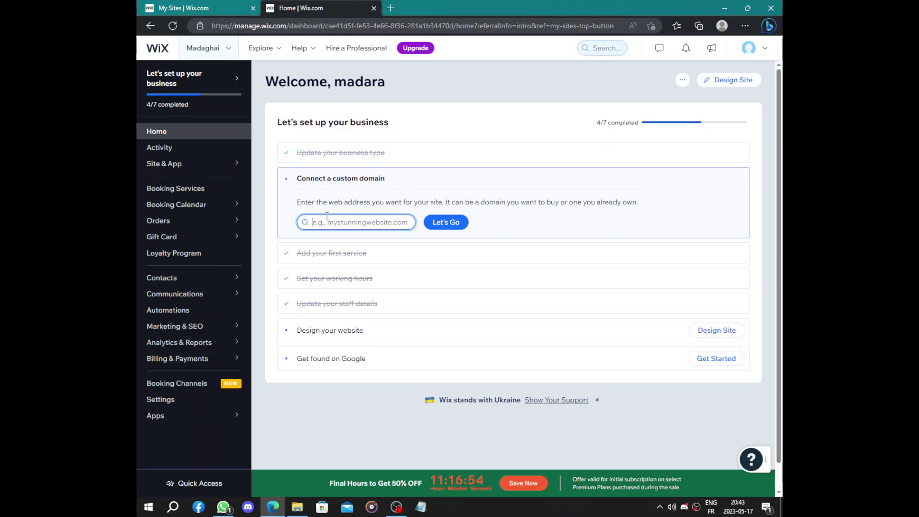
click(261, 232)
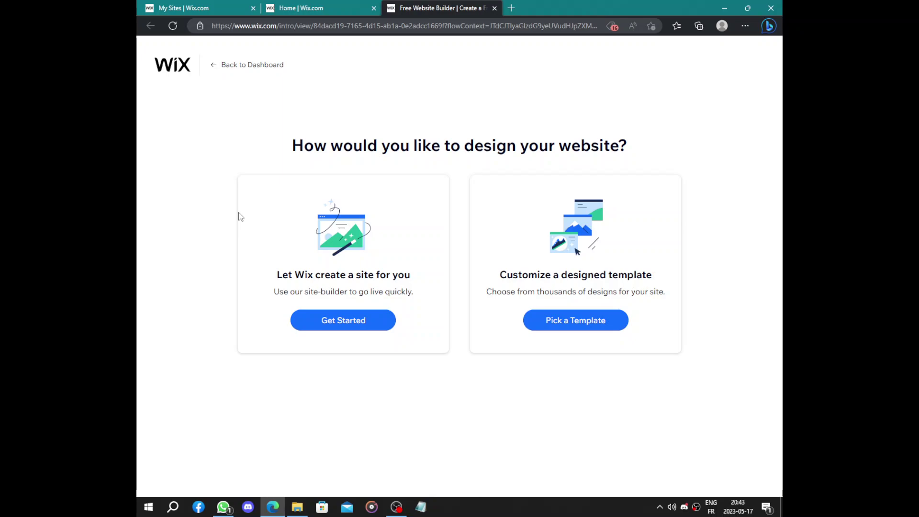
Review the 'How would you like to design your website?' options and let Wix create the site
drag(281, 149, 667, 154)
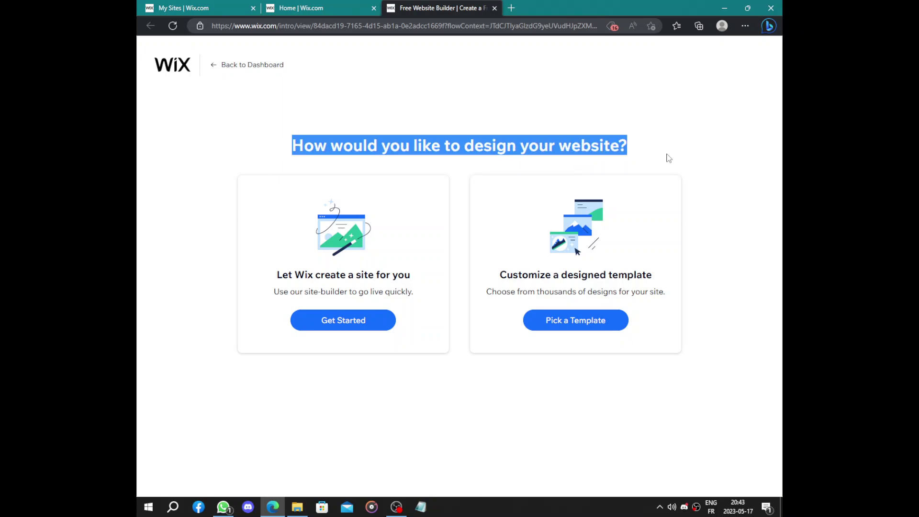
click(667, 155)
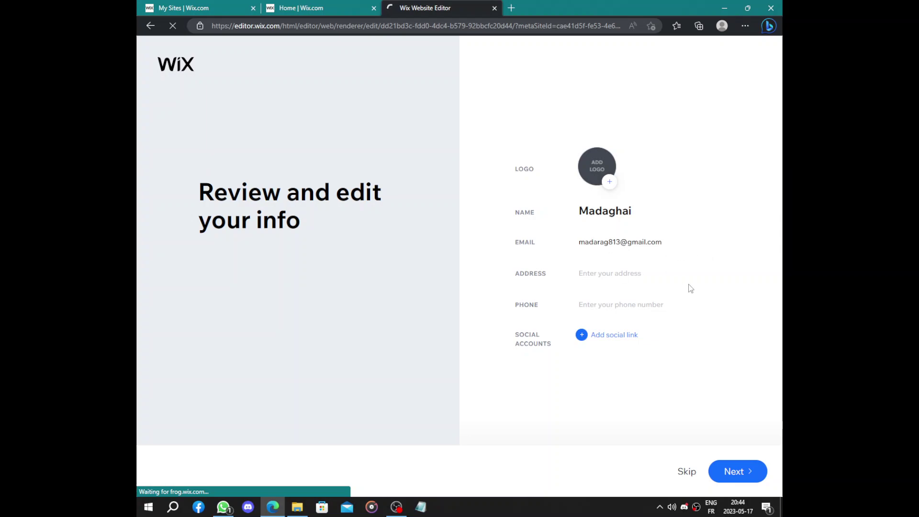
Autofill the saved business phone and email and add a social link row
click(612, 309)
click(590, 326)
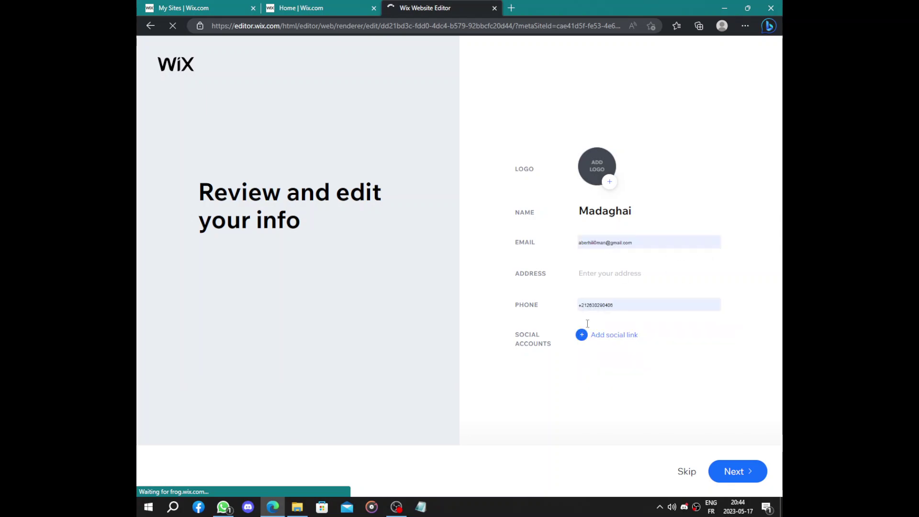
click(596, 337)
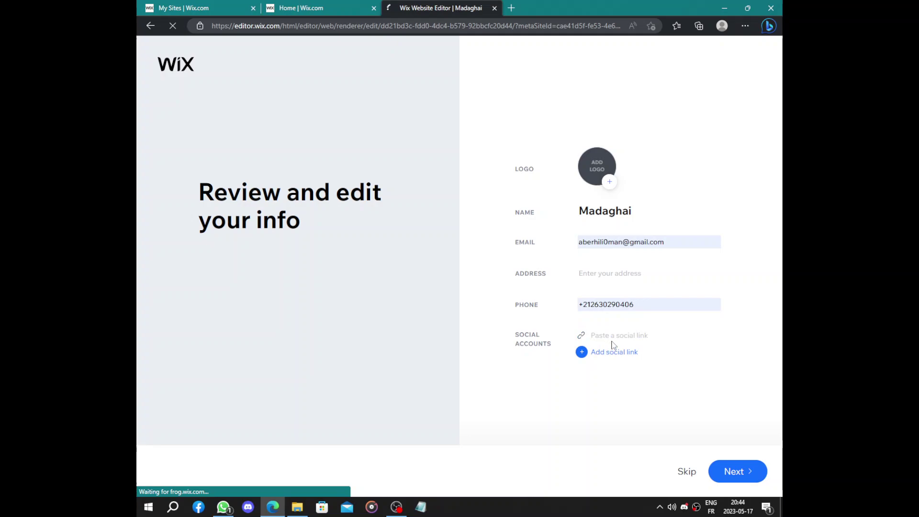
click(718, 468)
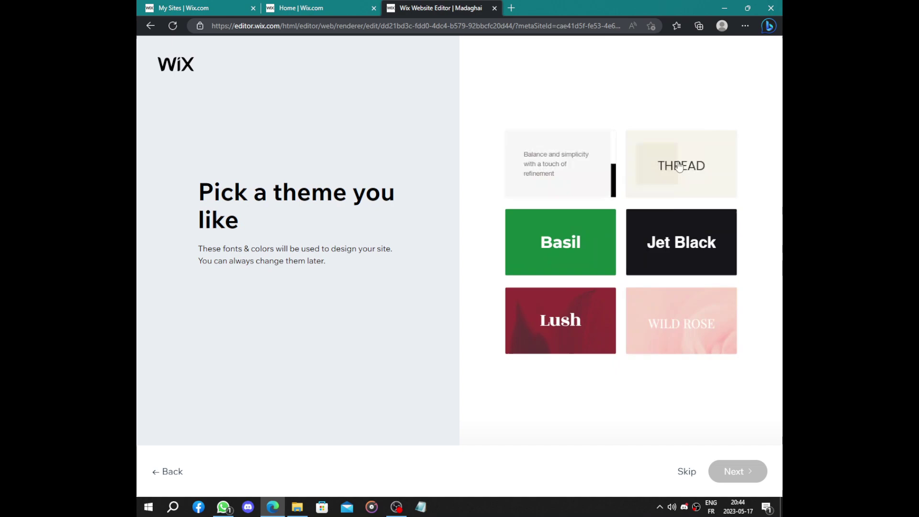
Apply the Jet Black theme and the 'Propel Your Brand with Madaghai' homepage design
click(688, 254)
click(741, 469)
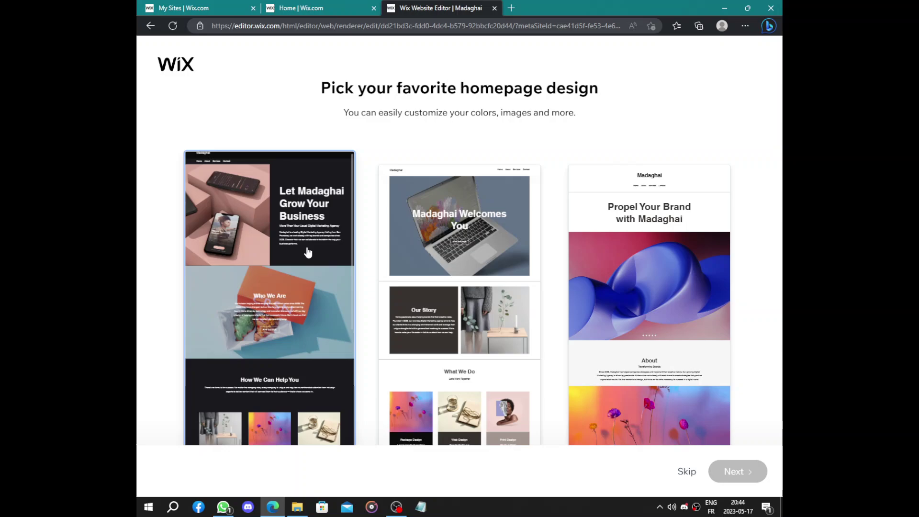
scroll(308, 252, down, 5)
scroll(307, 252, up, 5)
scroll(501, 235, down, 1)
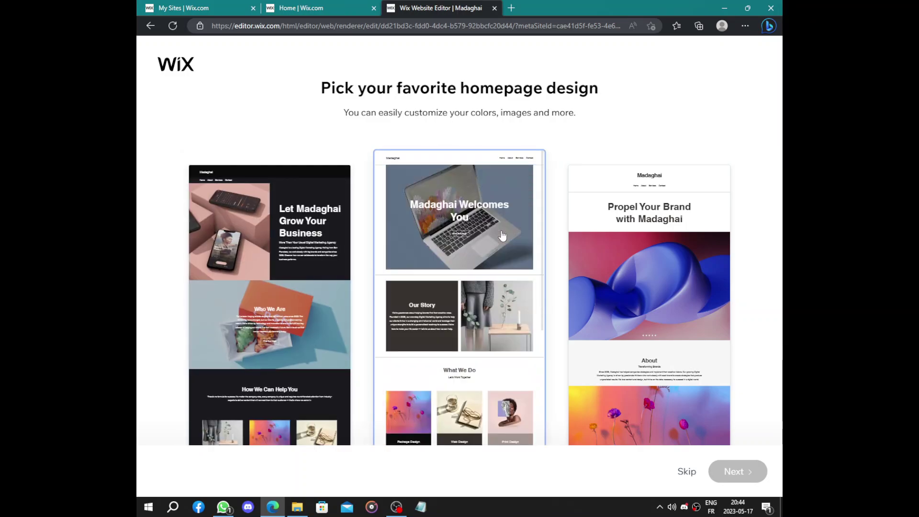
scroll(687, 230, down, 5)
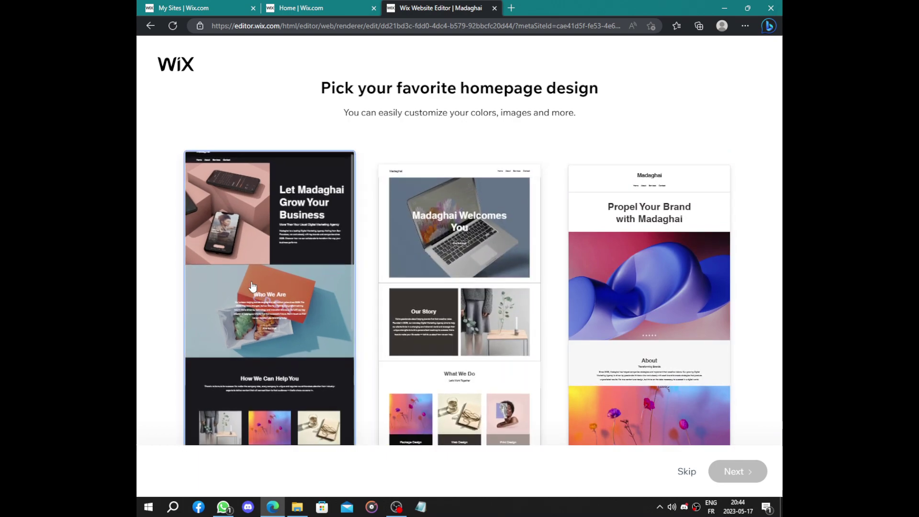
click(689, 392)
click(739, 467)
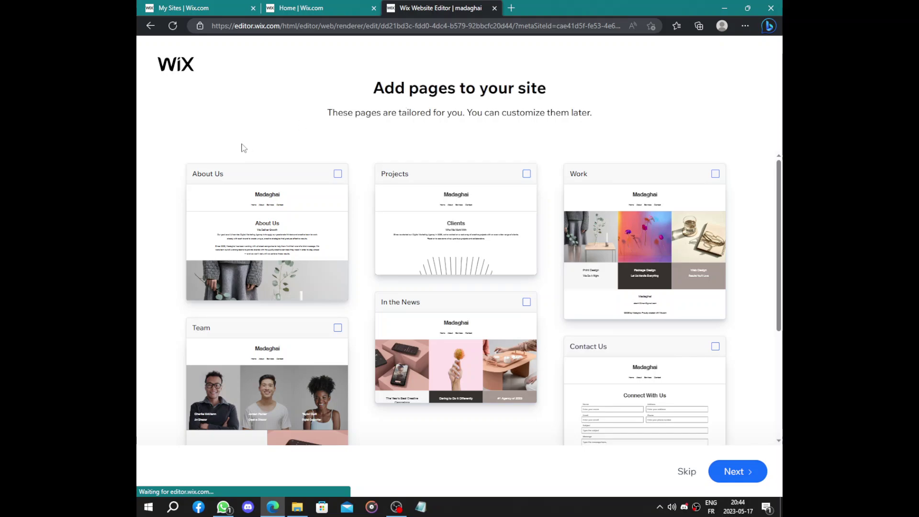
Add the About Us and Projects pages to the site
click(184, 213)
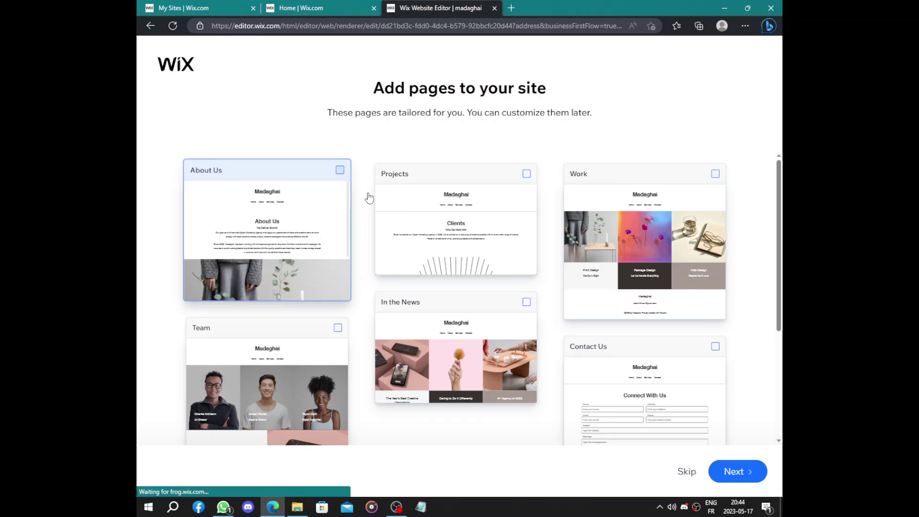
click(524, 190)
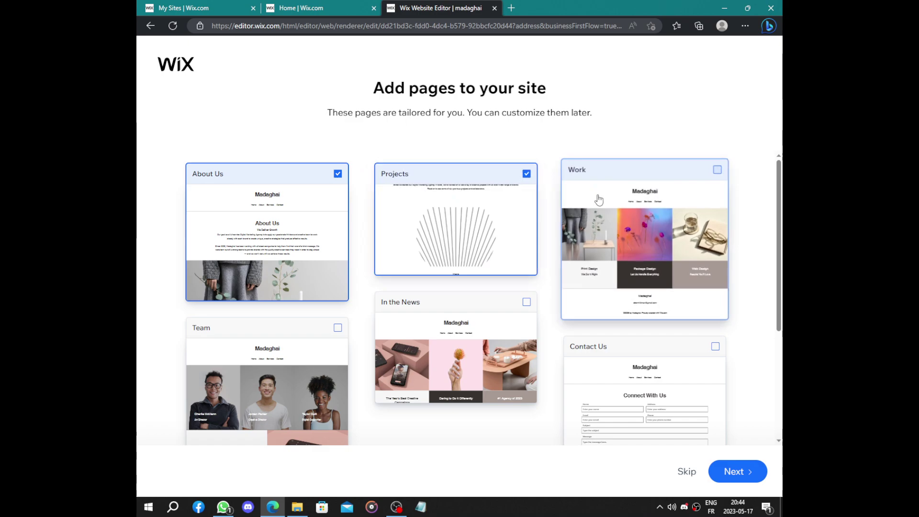
scroll(598, 200, down, 4)
scroll(613, 215, up, 4)
scroll(622, 225, down, 4)
scroll(637, 239, up, 4)
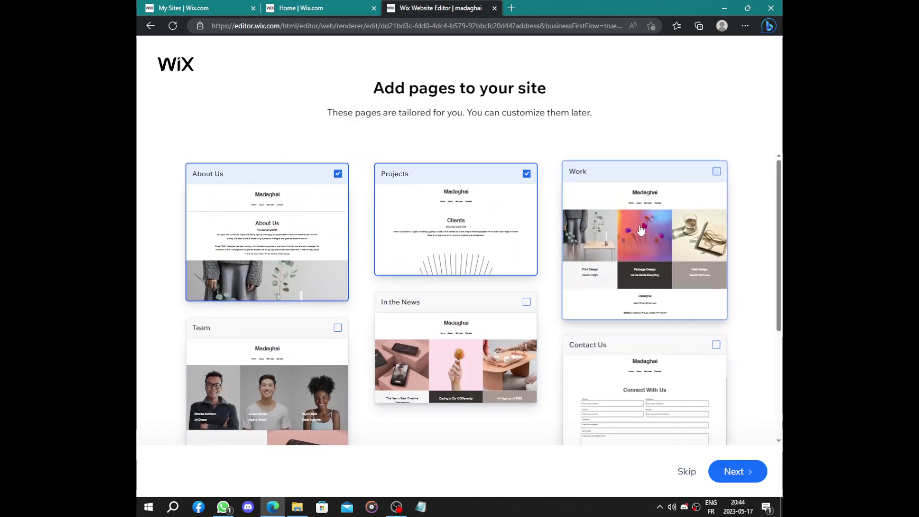
scroll(653, 259, down, 4)
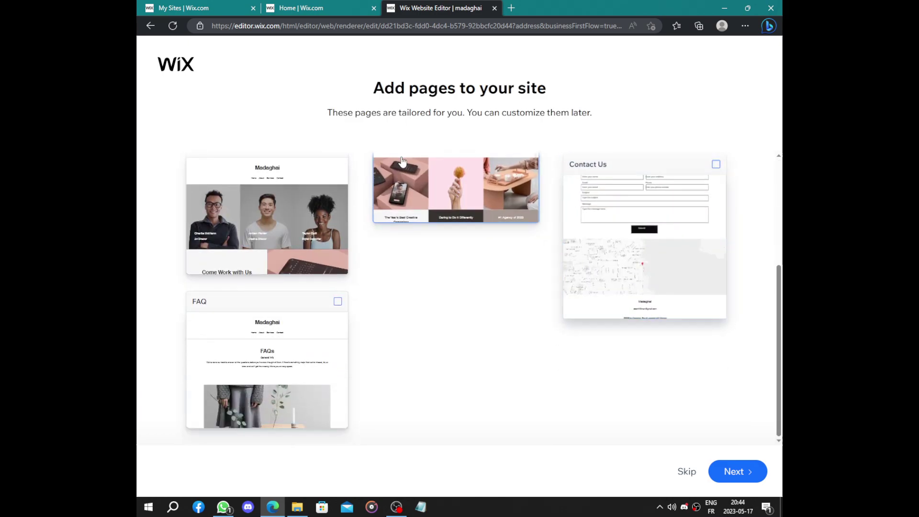
scroll(430, 282, up, 3)
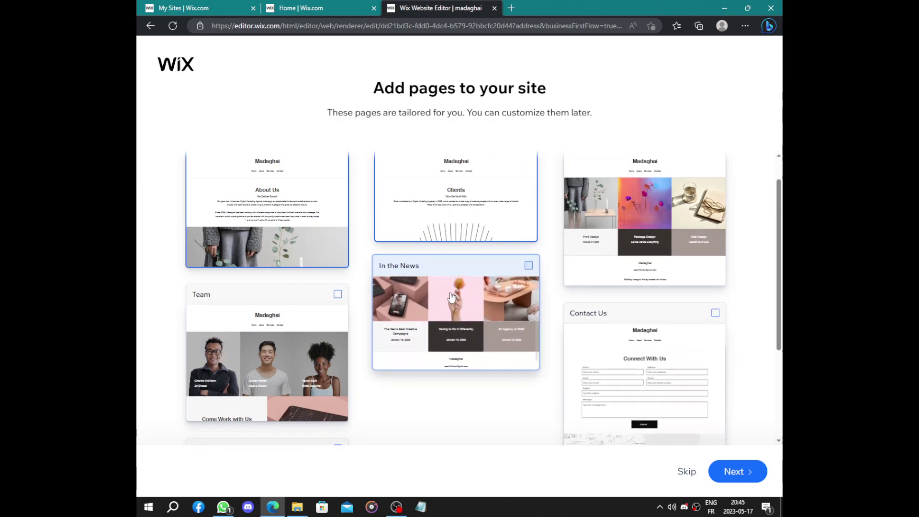
scroll(360, 301, down, 3)
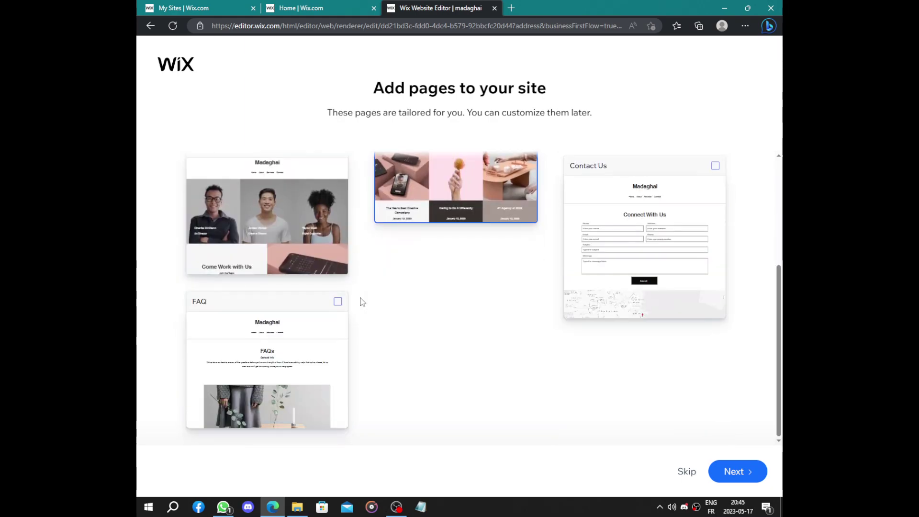
scroll(360, 301, up, 1)
Add the Team and FAQ pages and start generating the homepage
click(335, 287)
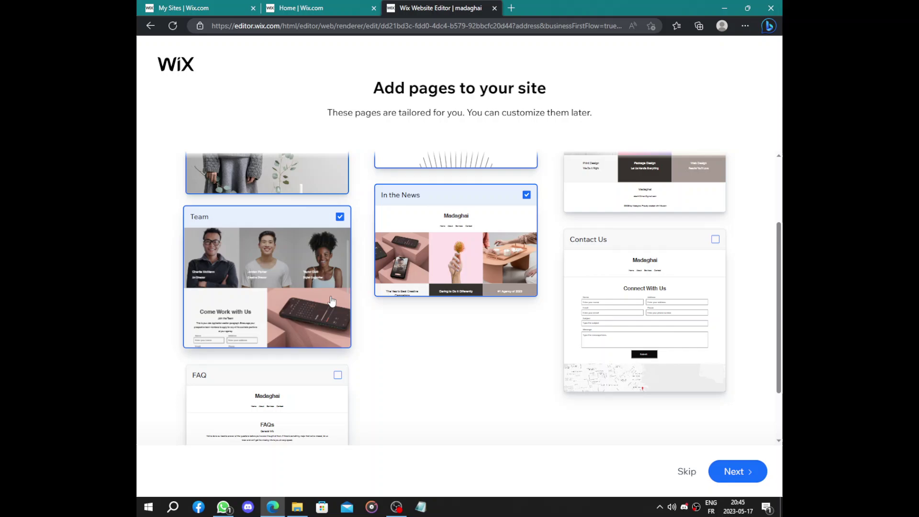
scroll(199, 314, down, 1)
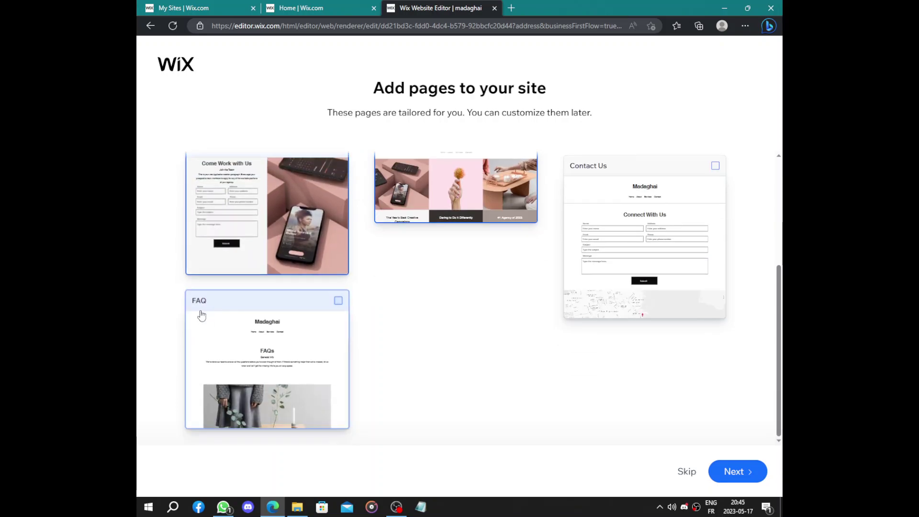
click(227, 335)
click(739, 471)
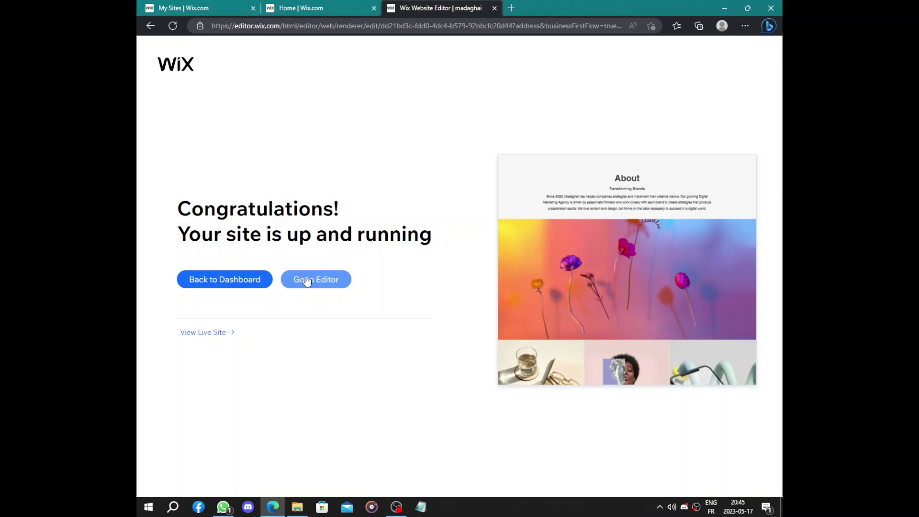
Open the newly generated Madaghai site in the Wix Editor
click(314, 282)
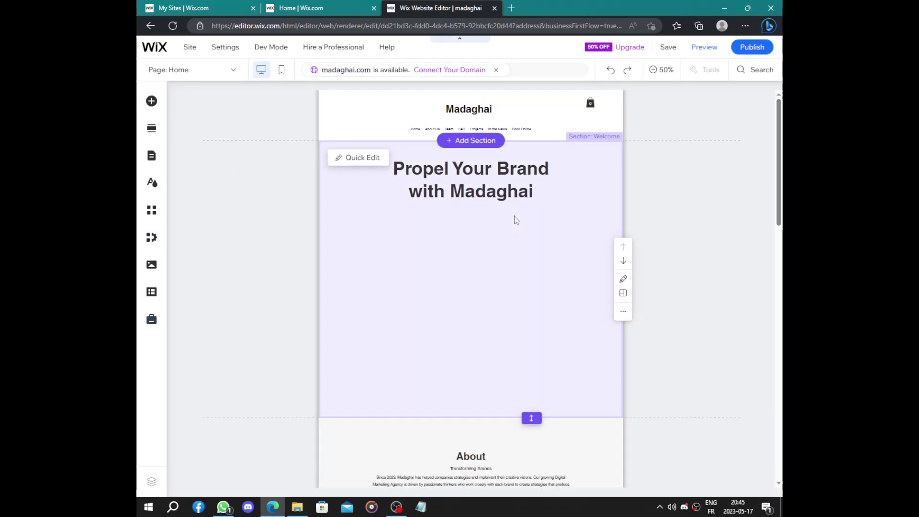
Review the Madaghai homepage in the editor and publish the site live
scroll(516, 219, down, 15)
scroll(516, 219, up, 15)
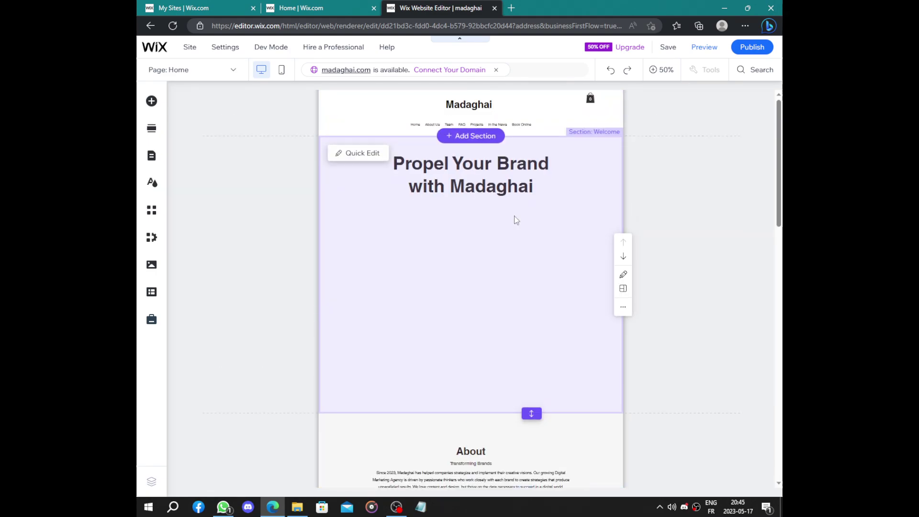
scroll(516, 220, up, 1)
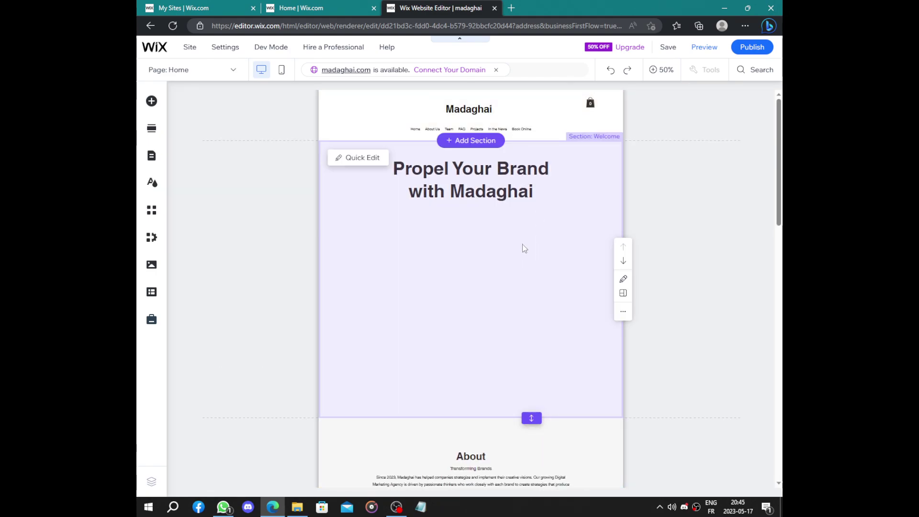
scroll(355, 231, down, 15)
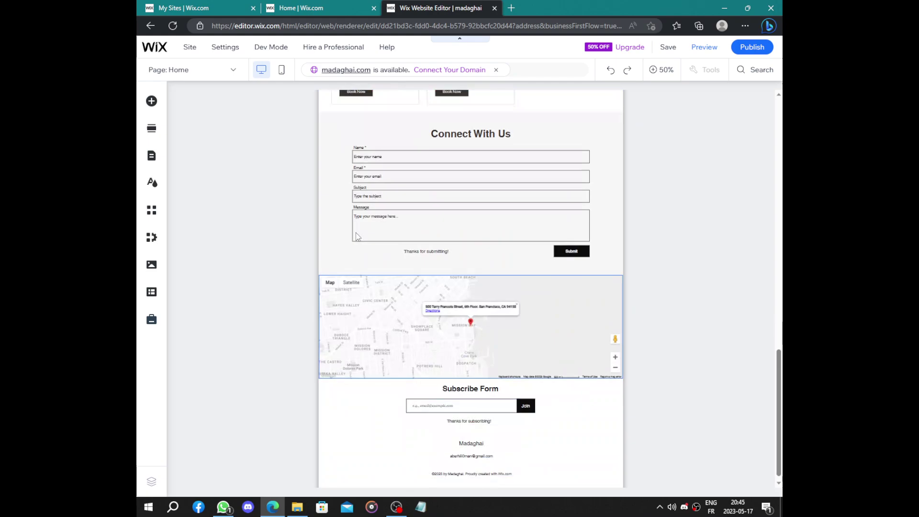
scroll(354, 231, up, 15)
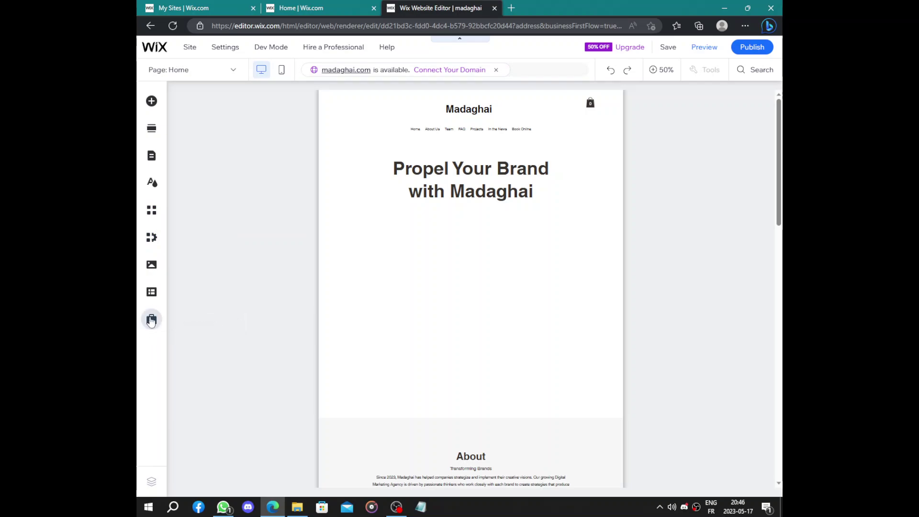
click(759, 47)
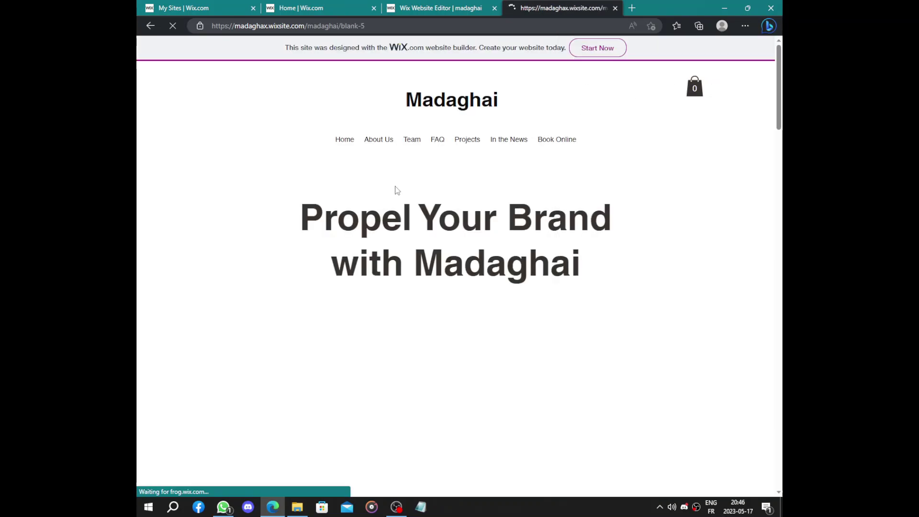
Scroll up and down through the live site's In the News page to review it
scroll(482, 198, down, 2)
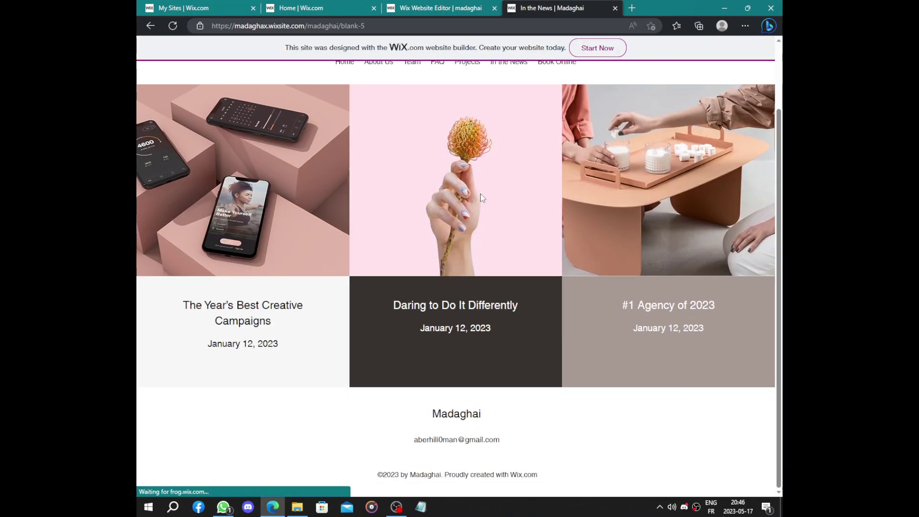
scroll(482, 197, up, 2)
scroll(482, 197, down, 2)
scroll(482, 197, up, 2)
scroll(482, 198, down, 2)
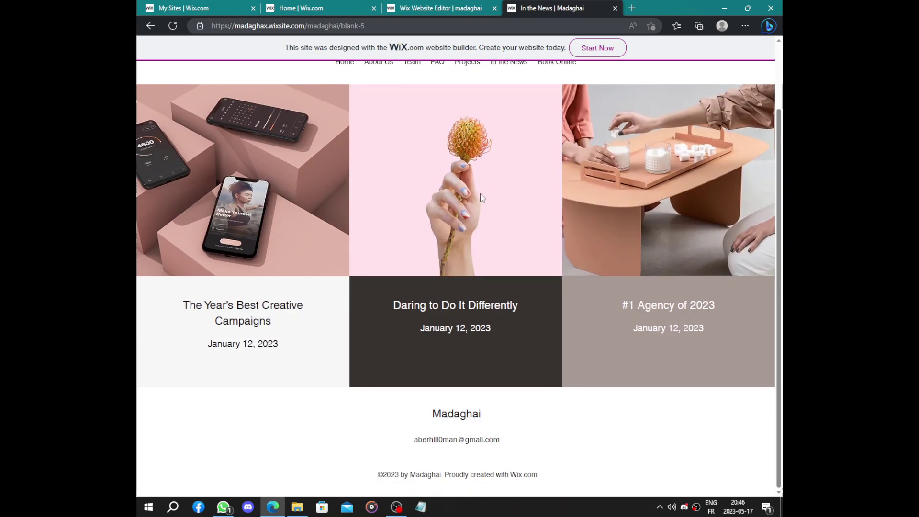
scroll(482, 198, up, 2)
scroll(481, 197, down, 2)
scroll(482, 198, up, 2)
scroll(482, 197, down, 1)
scroll(482, 198, up, 1)
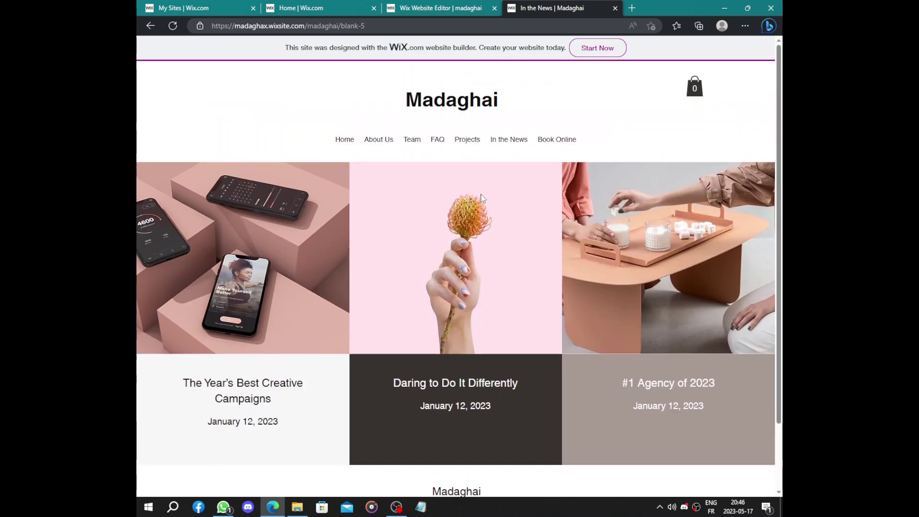
scroll(482, 197, down, 2)
scroll(482, 198, up, 2)
scroll(482, 198, down, 2)
scroll(482, 198, up, 2)
In the editor, close the site-published confirmation and decline editing the mobile version for now
click(471, 6)
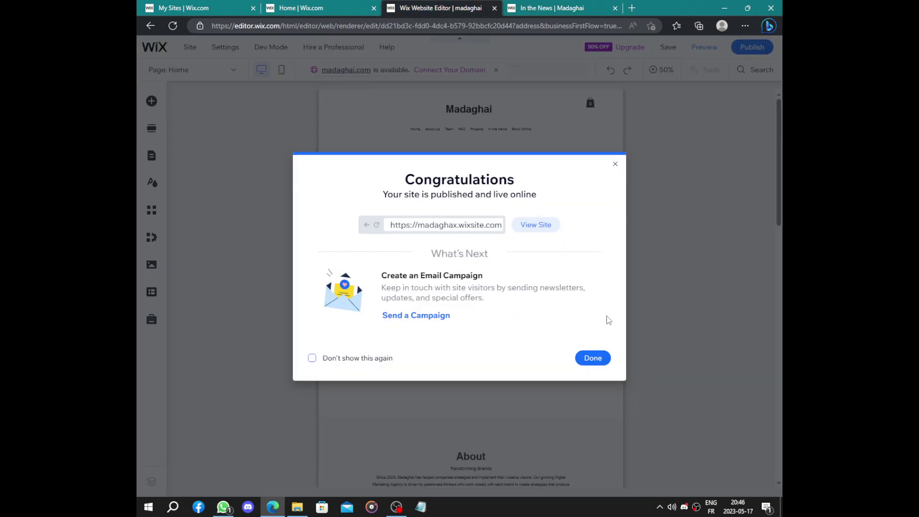
click(593, 359)
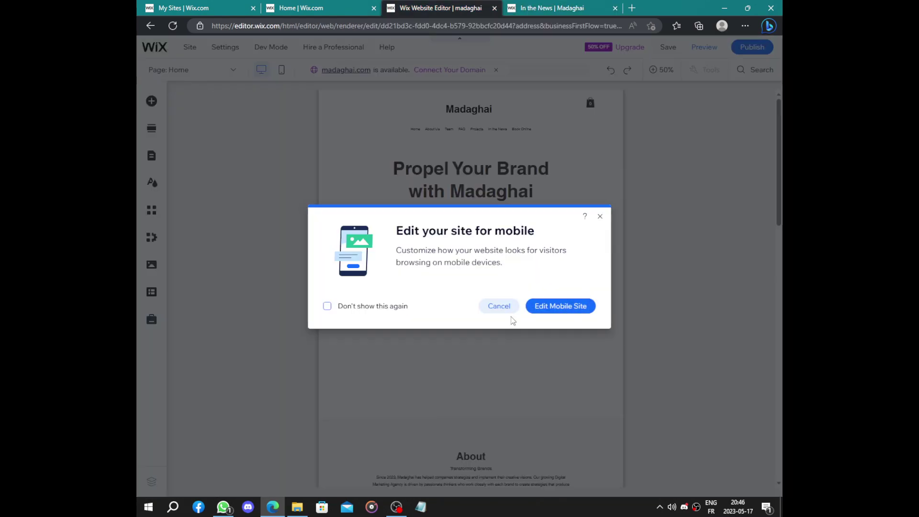
click(509, 311)
scroll(656, 300, down, 10)
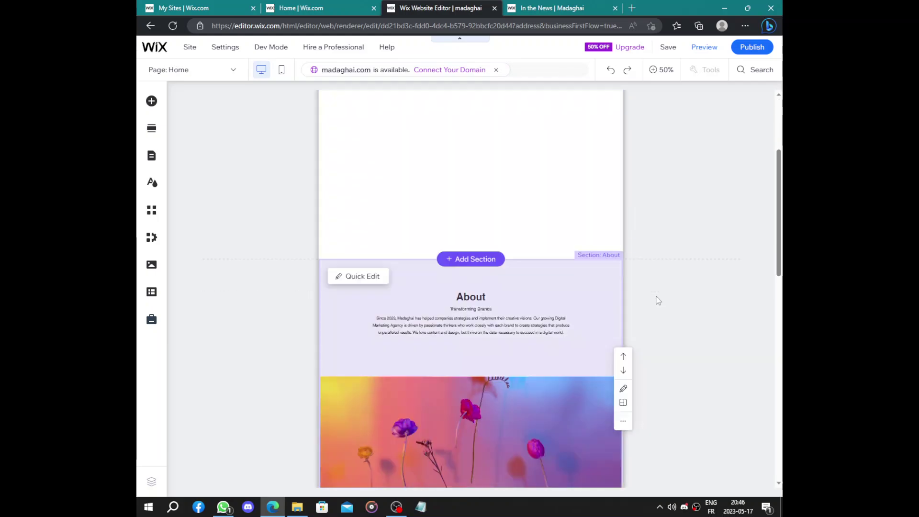
scroll(658, 300, up, 10)
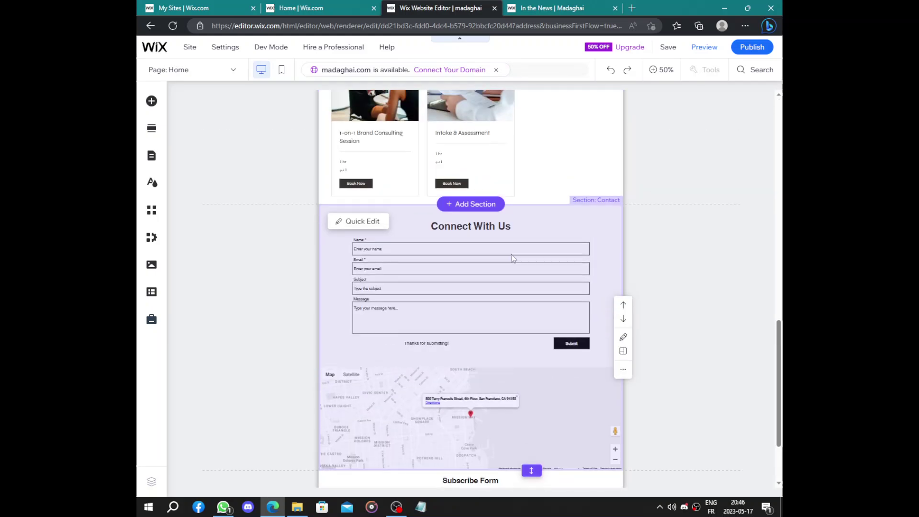
Review the live site's In the News page, then open and browse its FAQ page
click(571, 6)
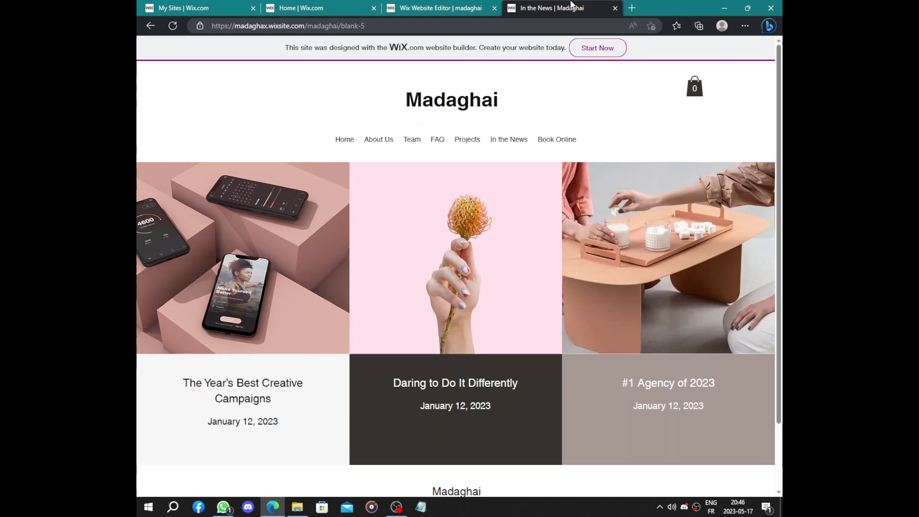
scroll(570, 161, down, 2)
scroll(570, 161, up, 2)
click(445, 142)
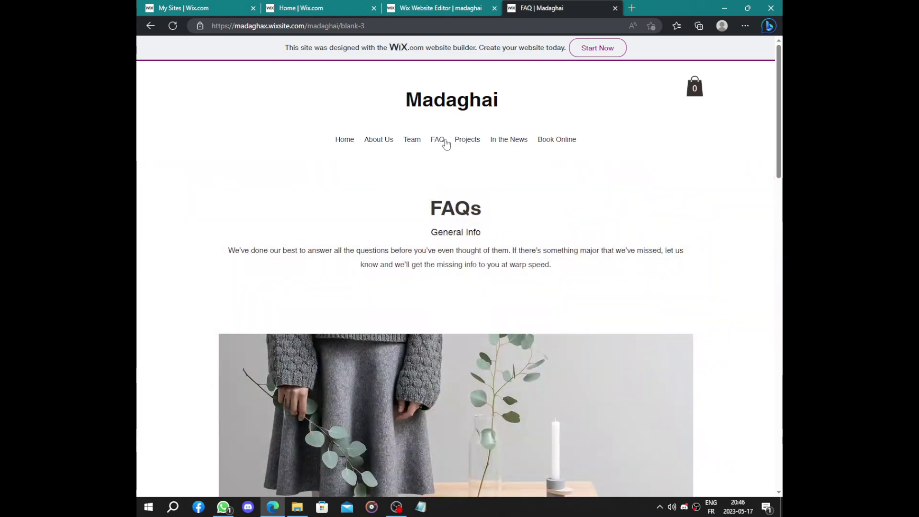
scroll(427, 196, down, 15)
scroll(426, 196, up, 15)
Browse the live Home page, check the empty cart, then go to the business dashboard
click(351, 140)
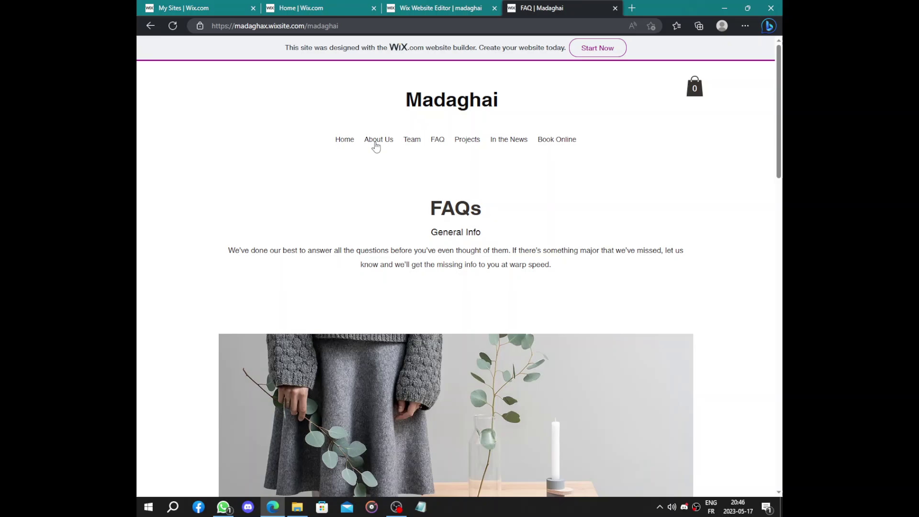
scroll(501, 208, down, 10)
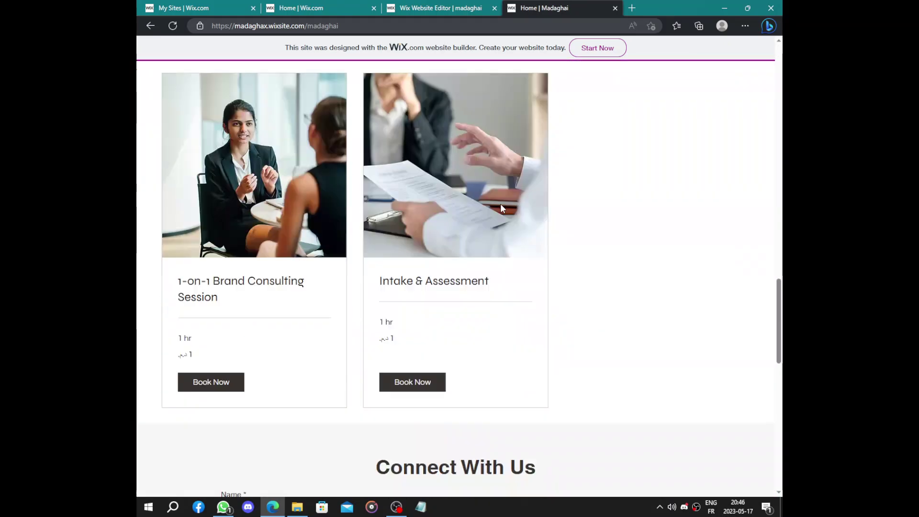
scroll(501, 208, down, 5)
scroll(500, 207, up, 15)
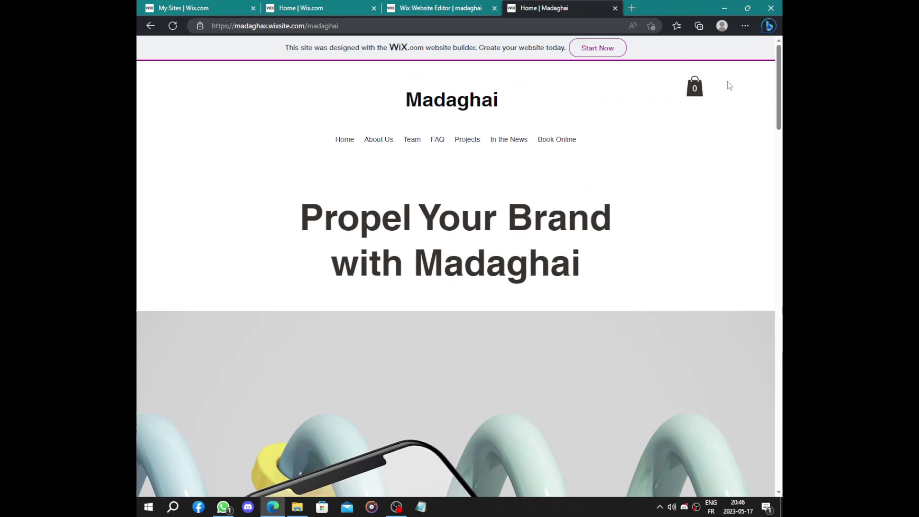
click(696, 88)
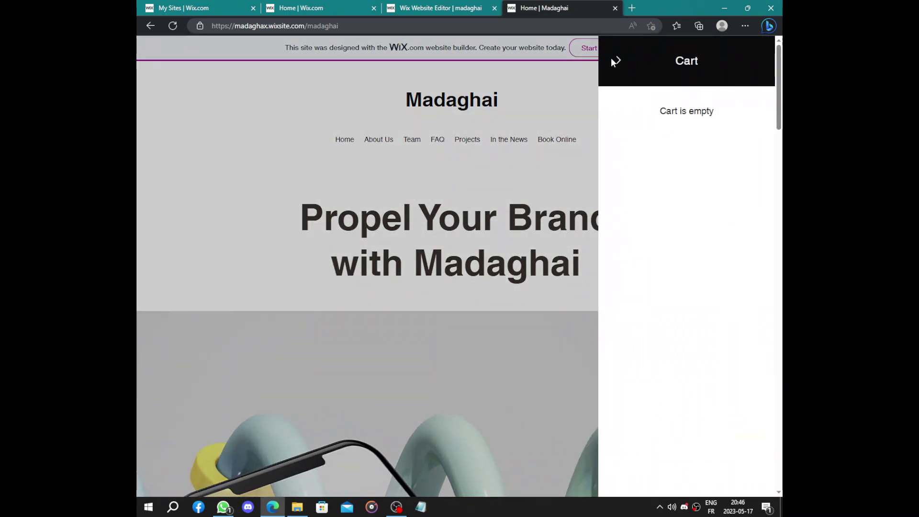
click(616, 61)
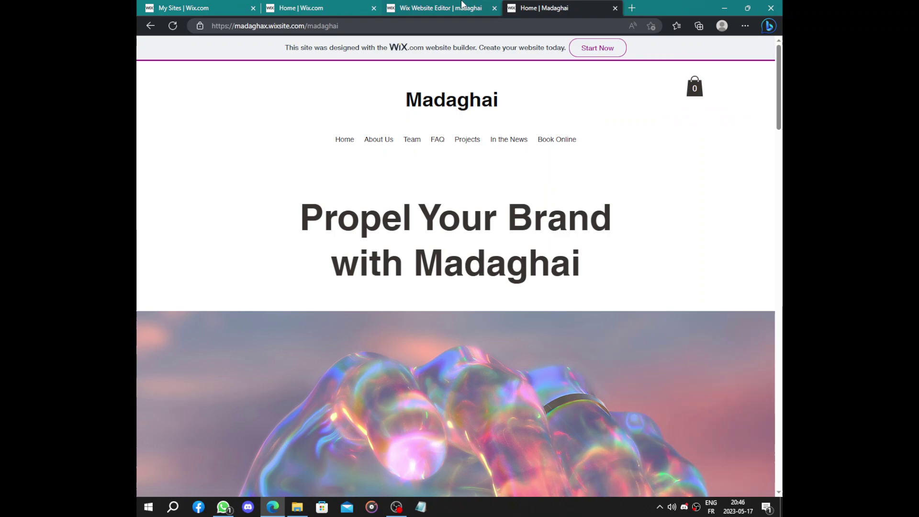
click(442, 8)
click(303, 8)
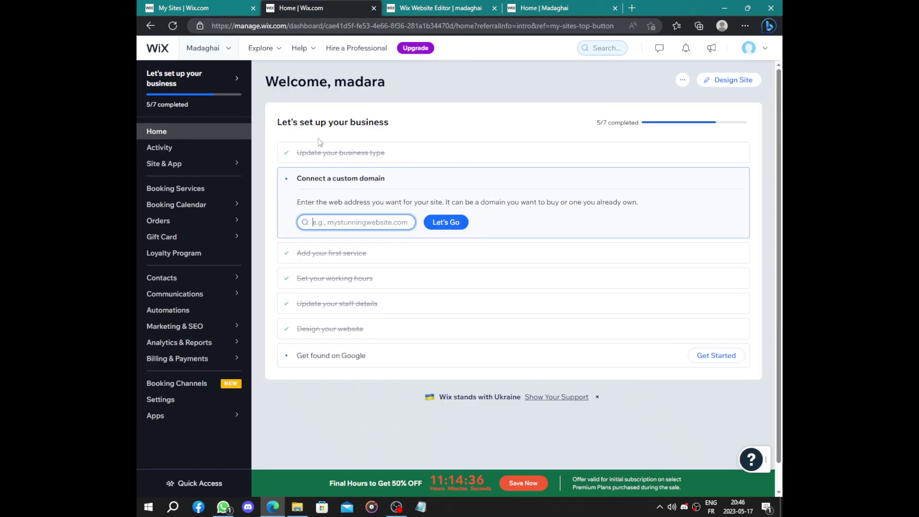
Open the Get found on Google SEO checklist from the dashboard and reload it
click(345, 366)
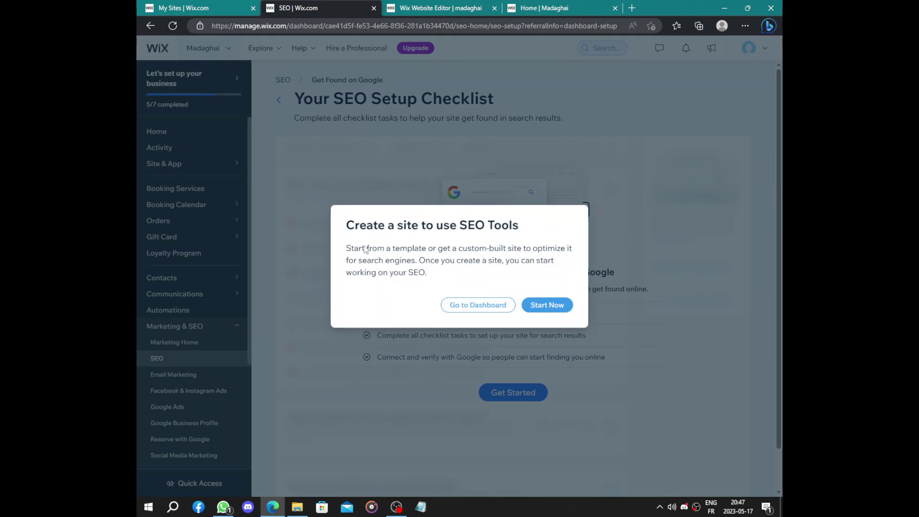
click(171, 27)
click(562, 7)
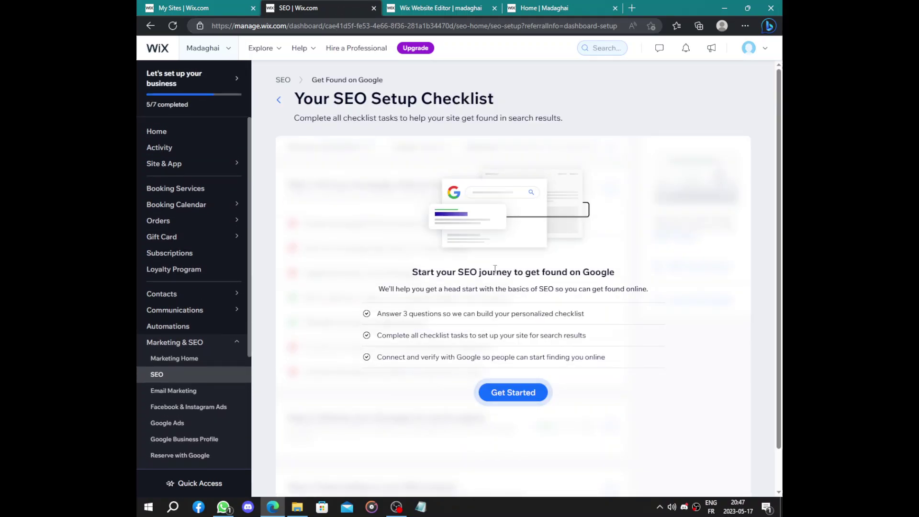
Start the SEO questionnaire and enter the brand name as the business name
click(525, 397)
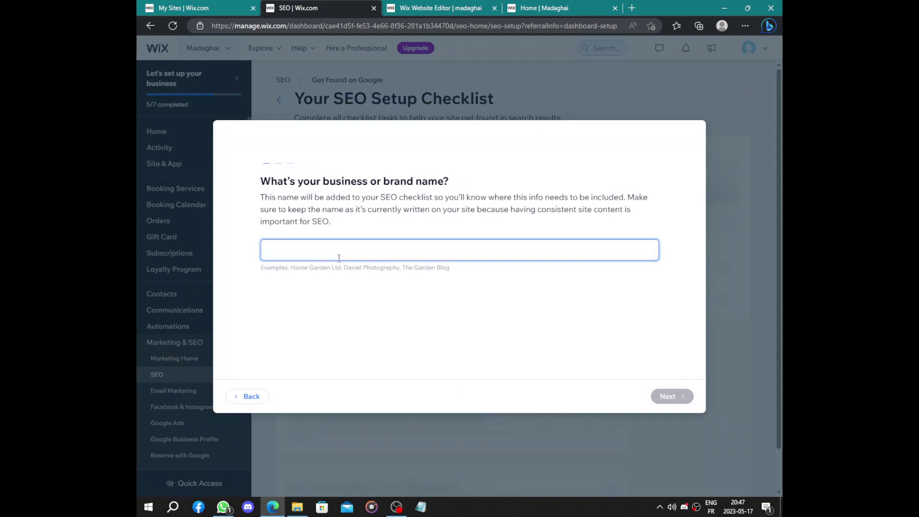
text(Madara)
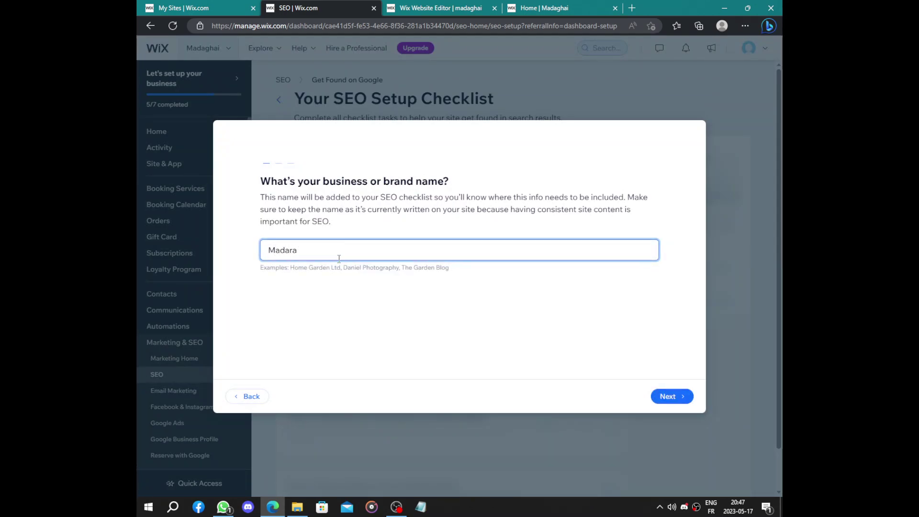
click(673, 395)
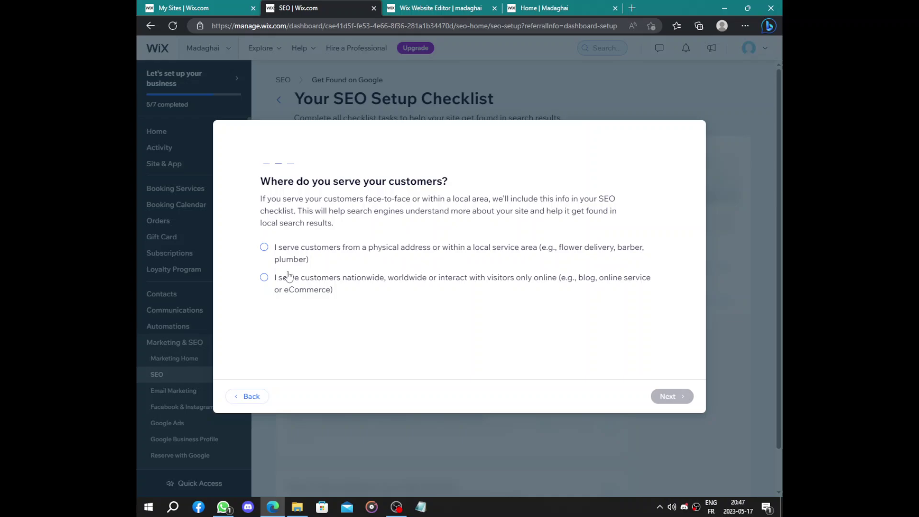
Set the service location to a physical address picked from the suggestions
click(307, 259)
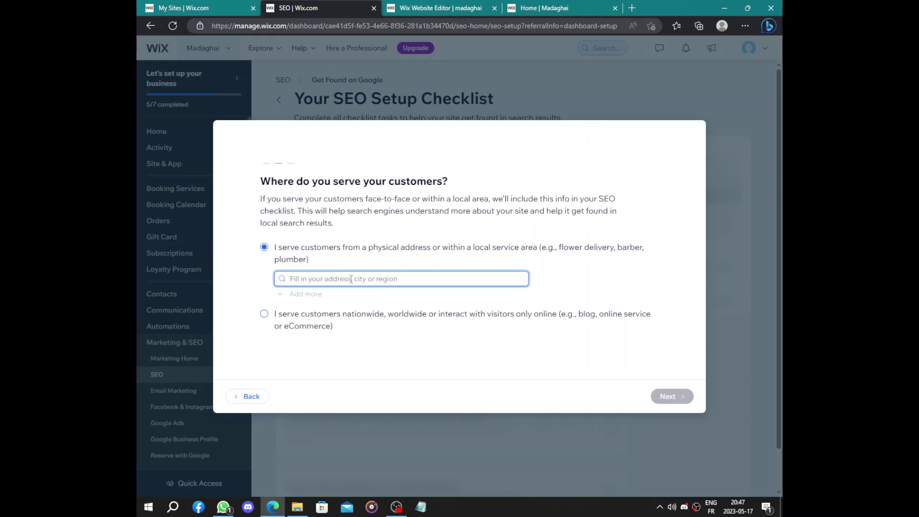
text(0000)
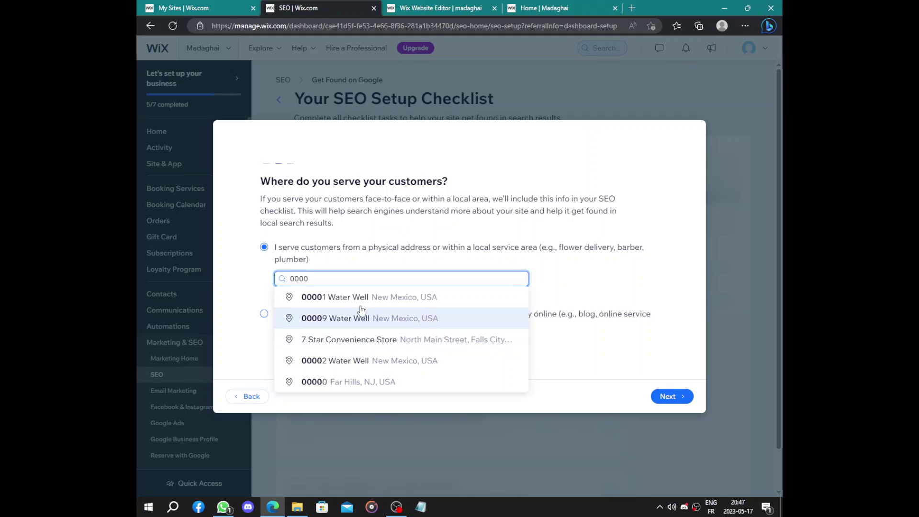
click(419, 298)
click(668, 396)
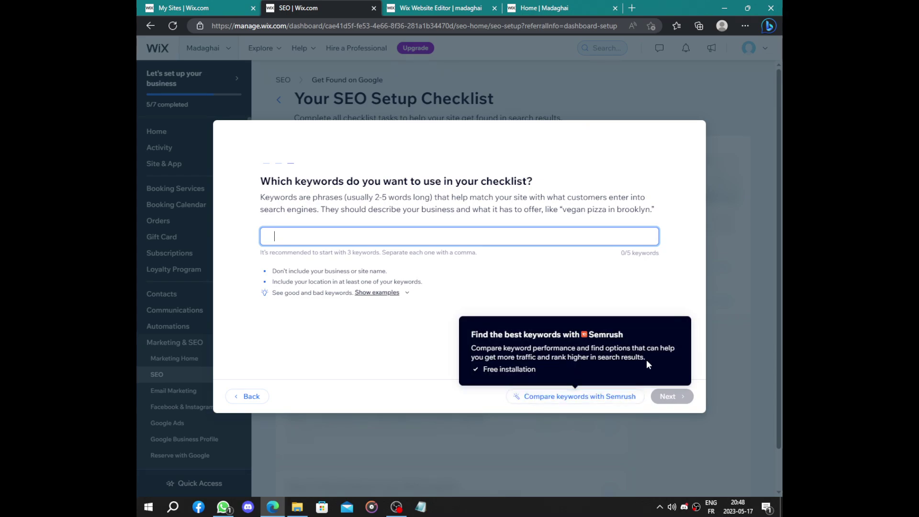
Add the Semrush keyword comparison app to the site, then close its login and details windows
click(580, 406)
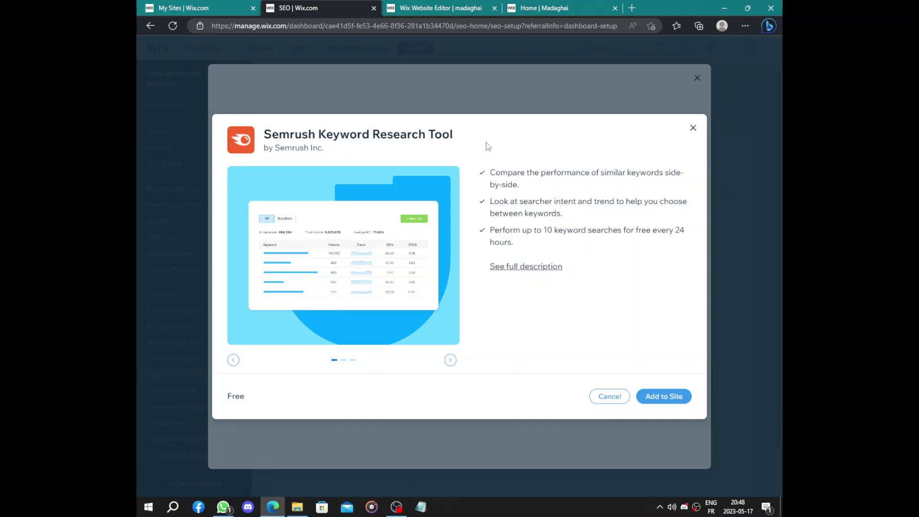
click(674, 404)
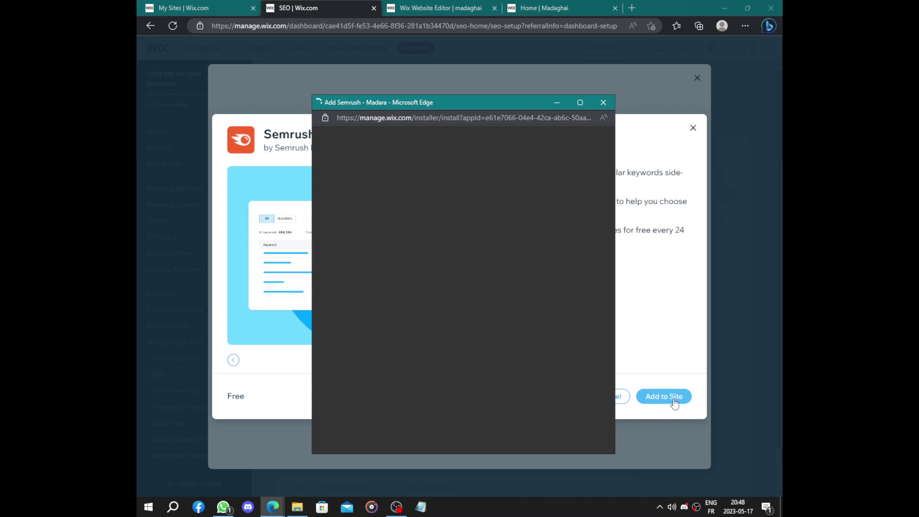
click(565, 378)
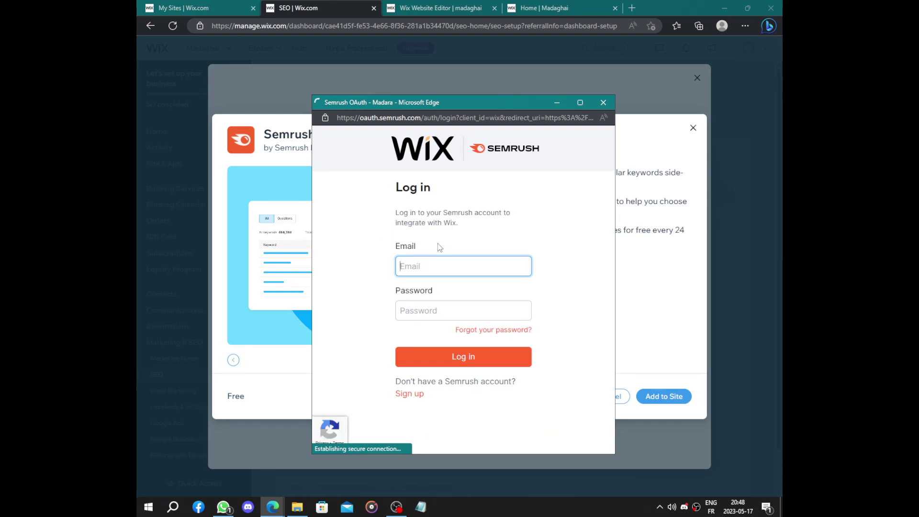
click(603, 102)
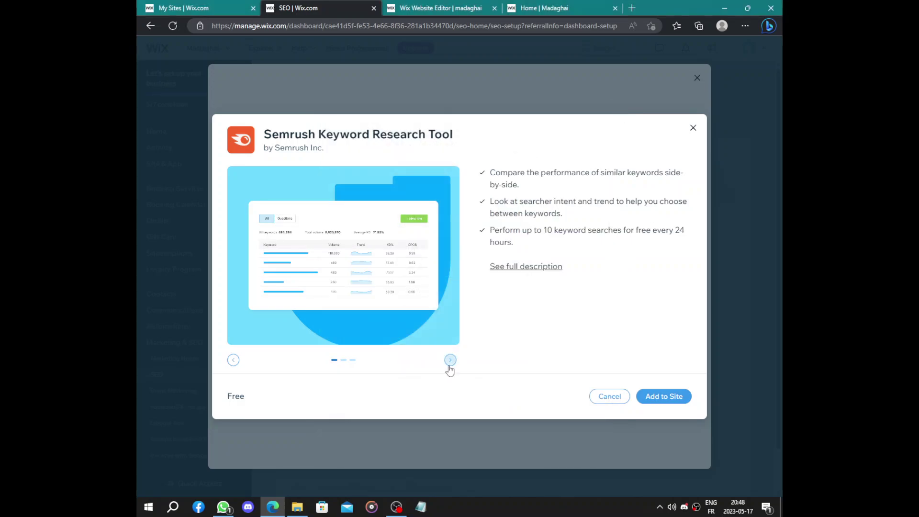
click(692, 129)
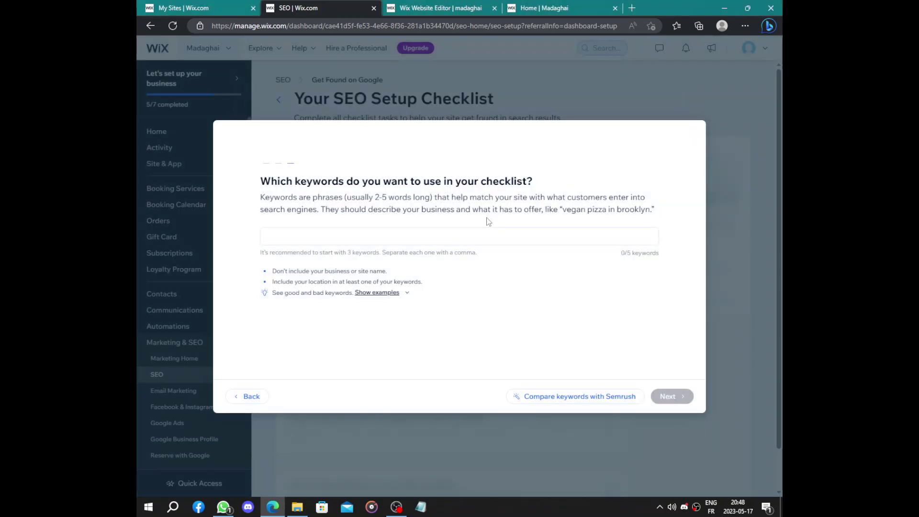
Enter the keywords 'digital marketing' and 'Madara design' and generate the checklist
click(441, 233)
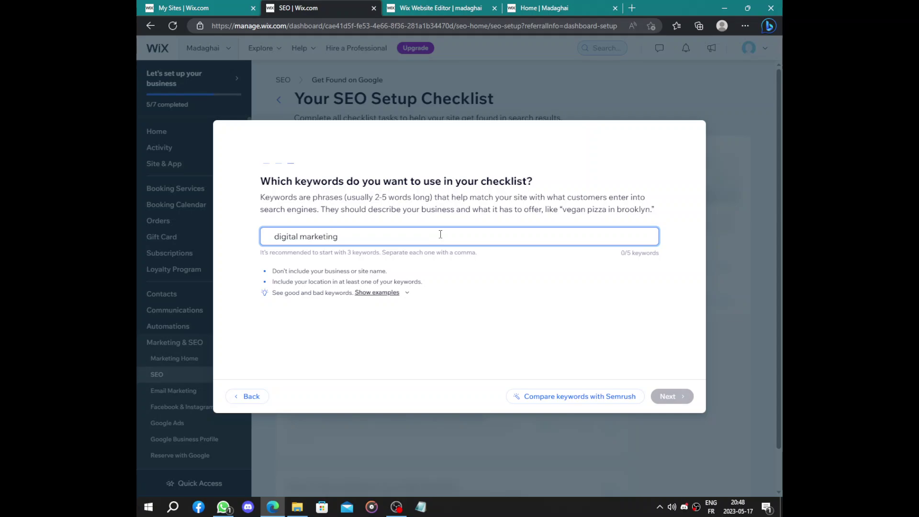
key(Return)
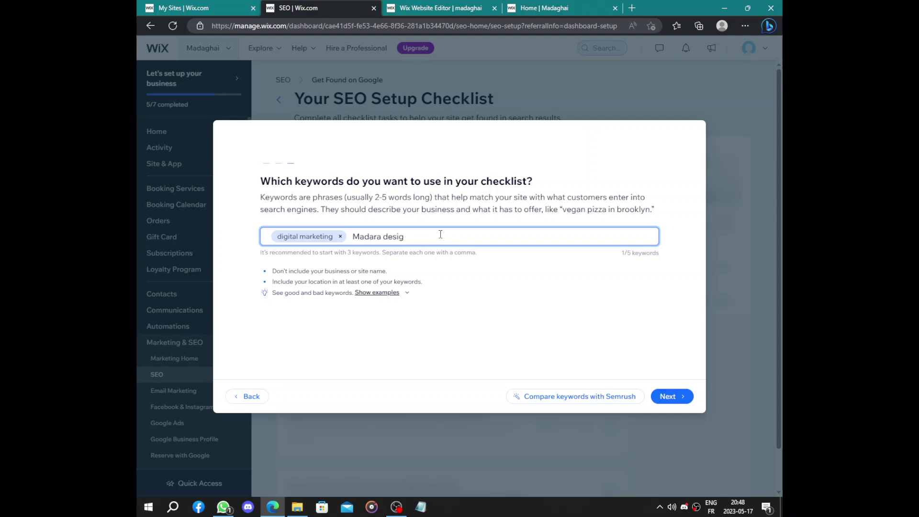
key(Return)
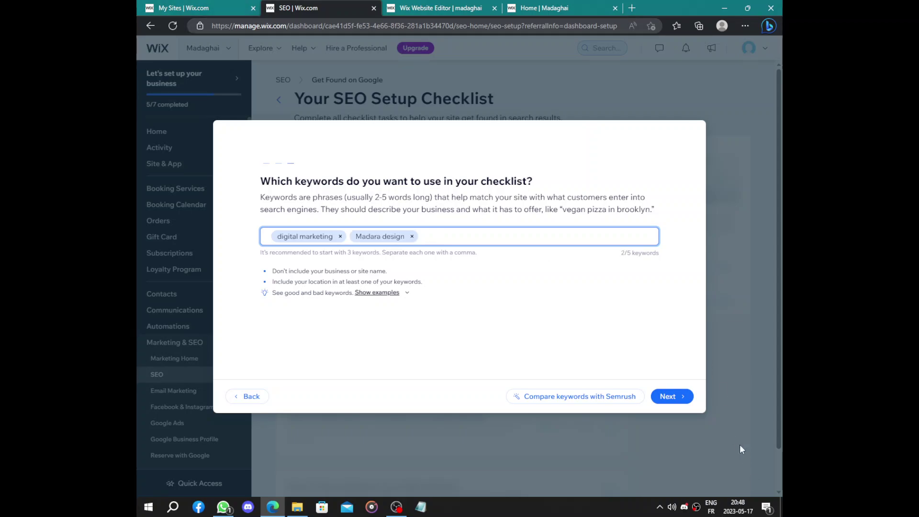
click(675, 396)
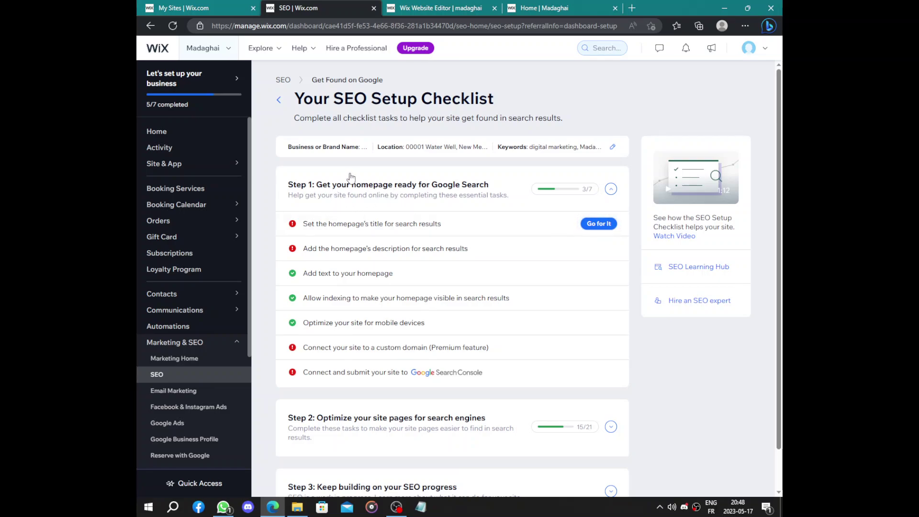
Review the checklist, expanding the Step 2 page-optimisation tasks and then the Step 1 homepage tasks
scroll(388, 205, down, 1)
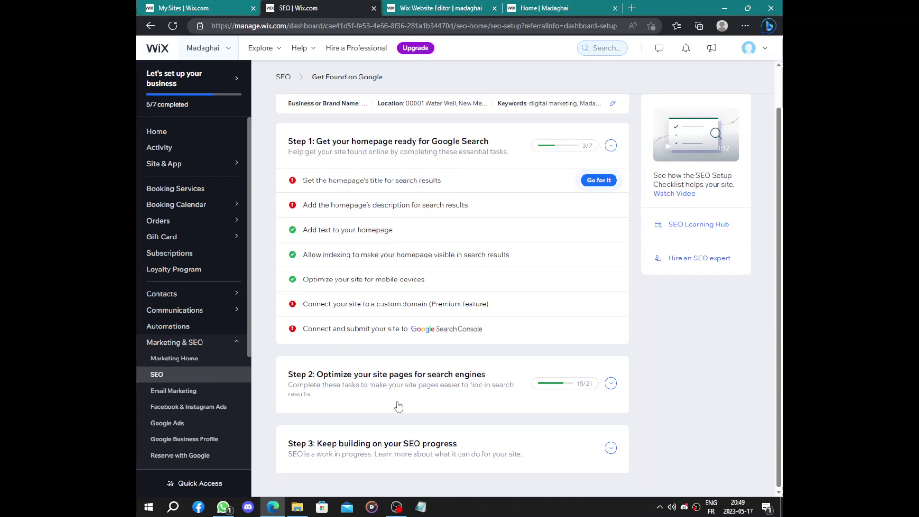
click(417, 389)
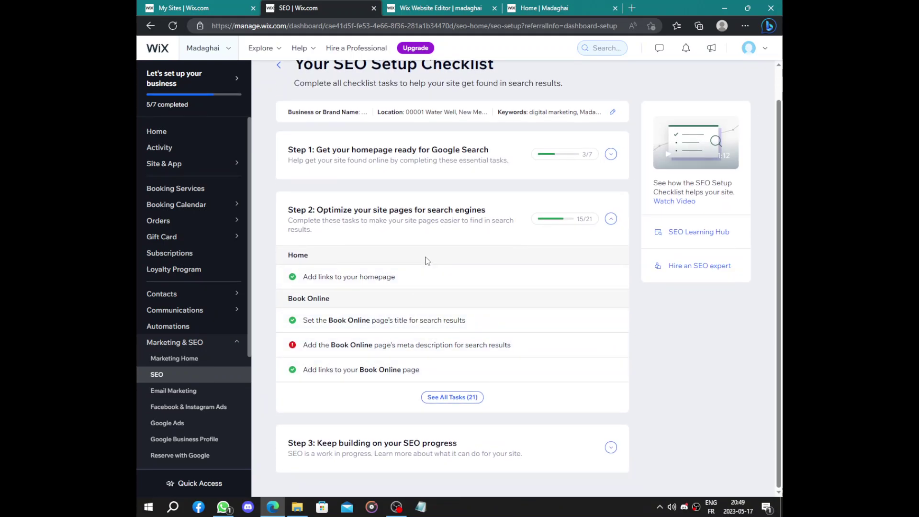
click(431, 225)
click(435, 195)
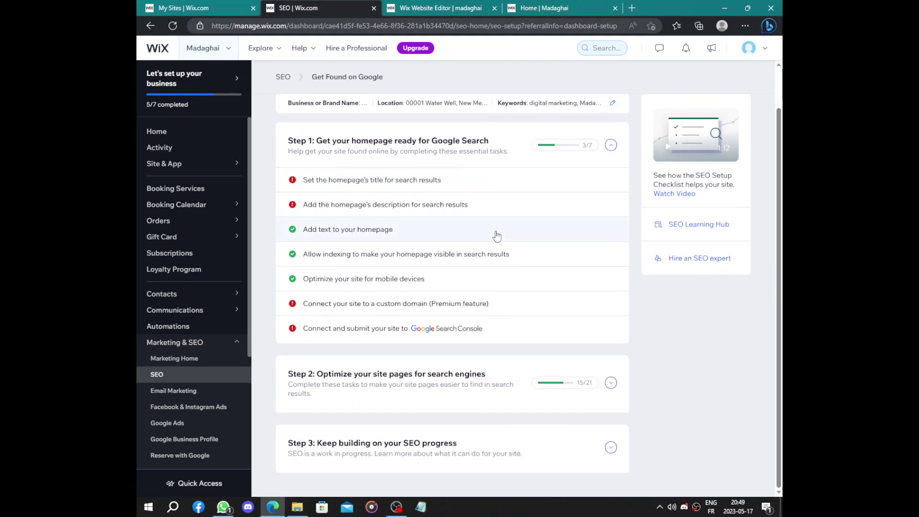
On the live site, try booking the Intake & Assessment service and dismiss the unavailable message
key(ctrl+4)
scroll(544, 163, down, 20)
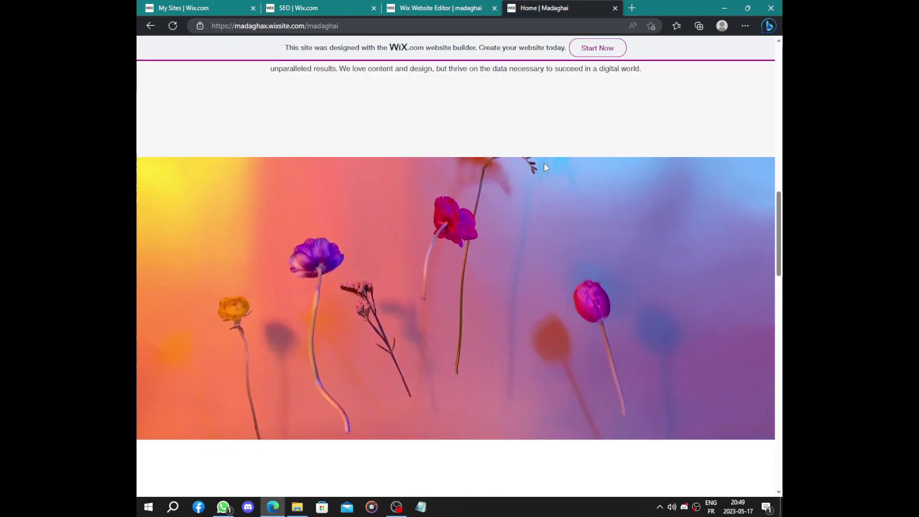
scroll(544, 157, up, 12)
scroll(543, 157, up, 8)
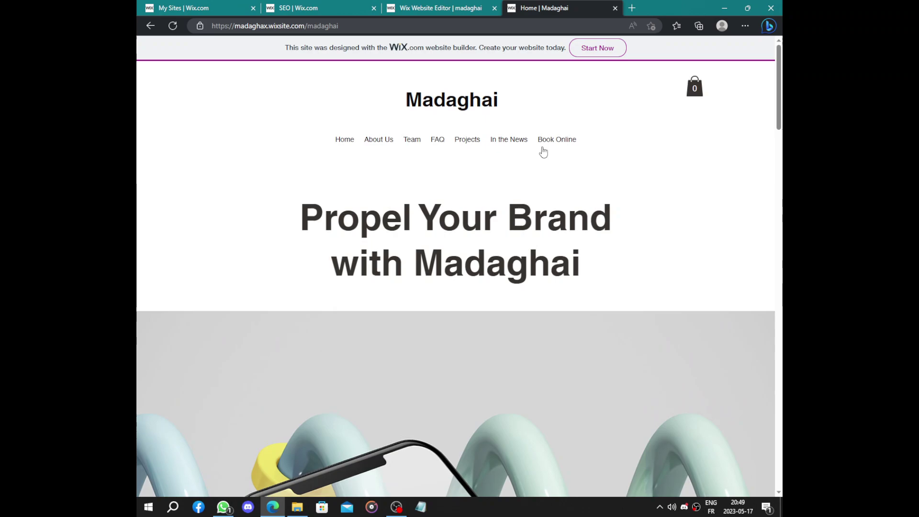
click(445, 8)
click(524, 5)
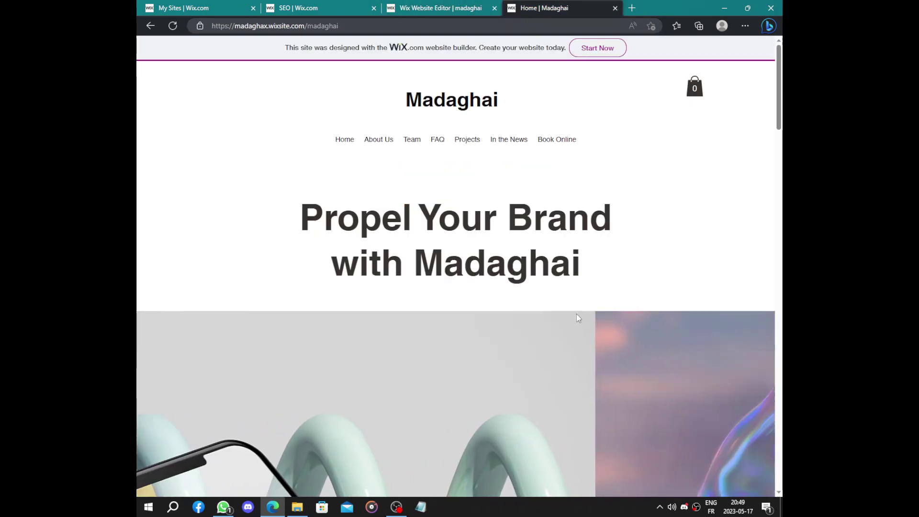
scroll(564, 286, down, 5)
scroll(564, 286, down, 5)
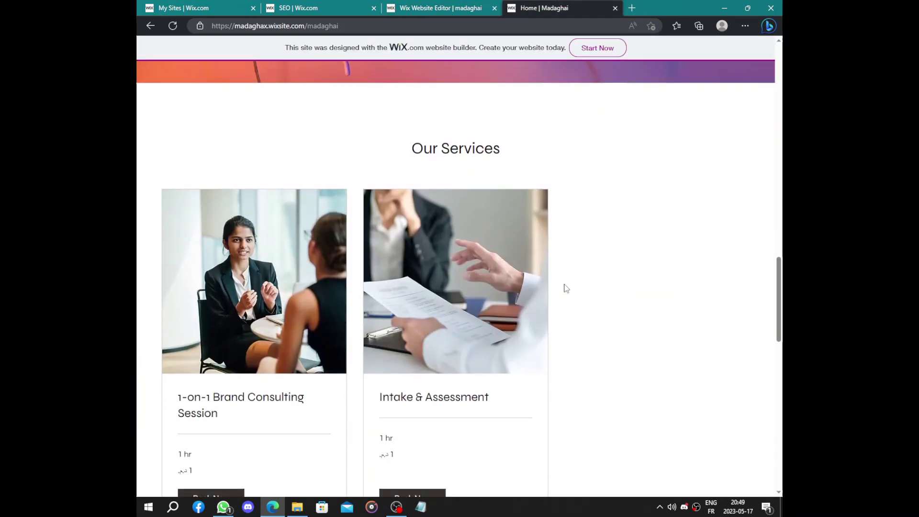
scroll(423, 299, down, 4)
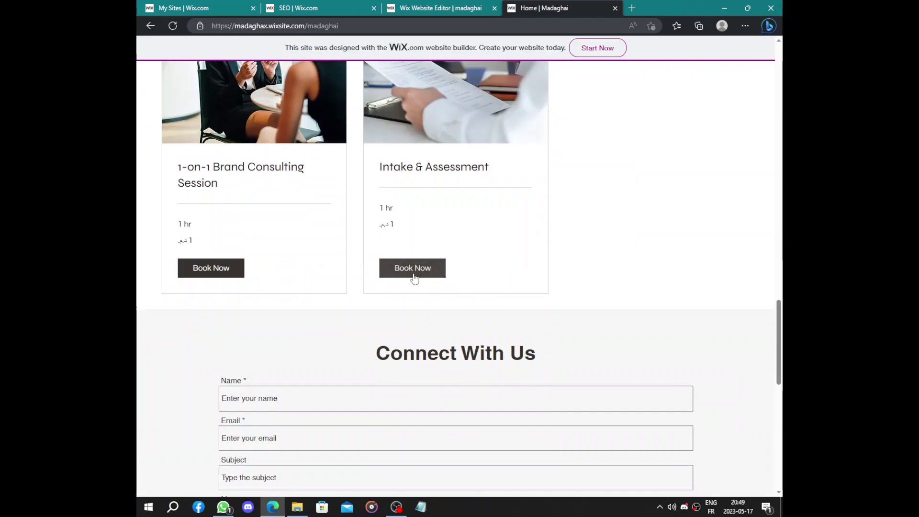
click(415, 278)
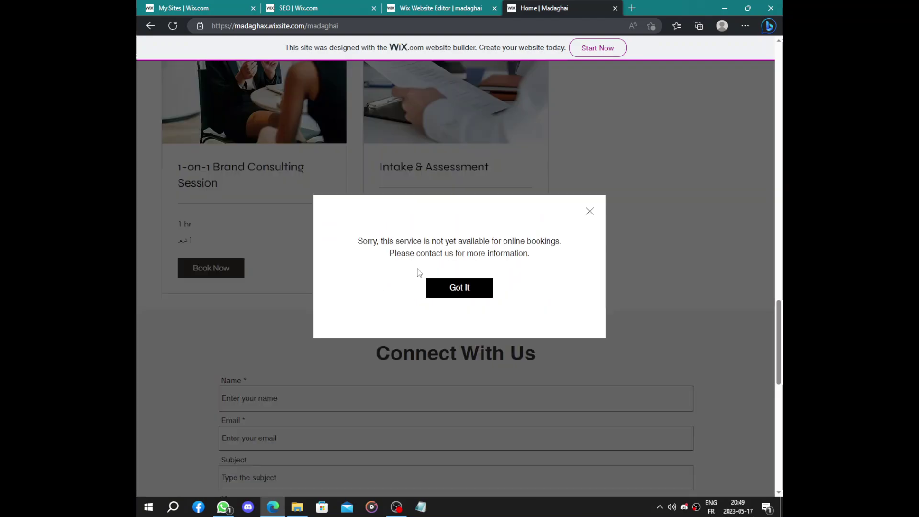
click(472, 294)
Check the SEO checklist and dashboard home, then return to the live site
click(344, 5)
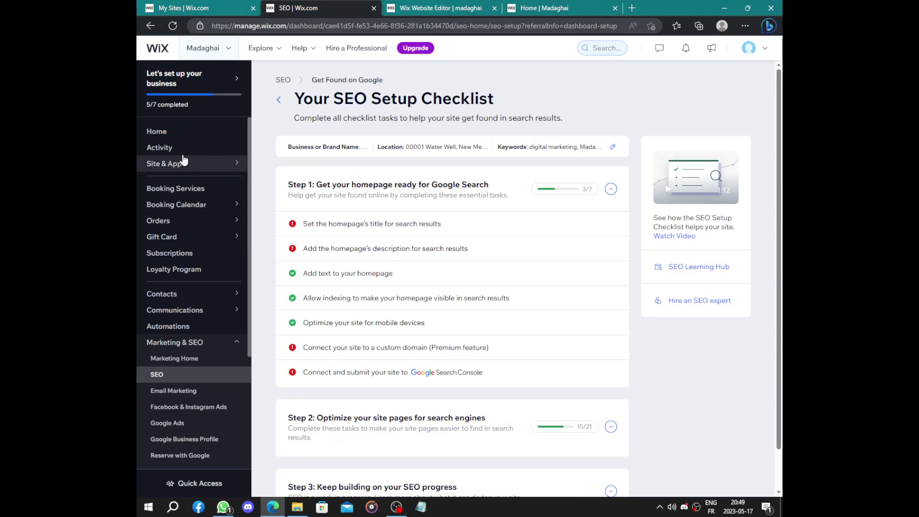
click(190, 138)
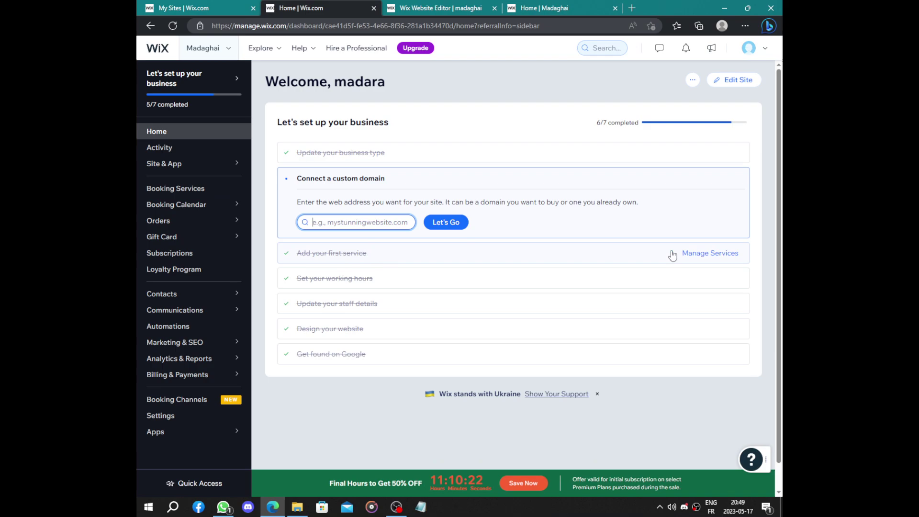
click(522, 5)
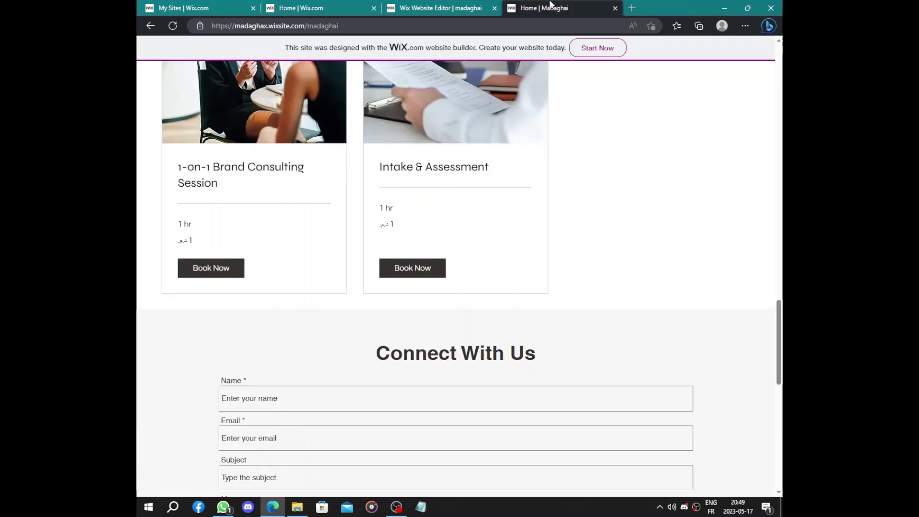
Submit the empty contact form to test validation, then scroll back to the homepage top
scroll(405, 68, down, 5)
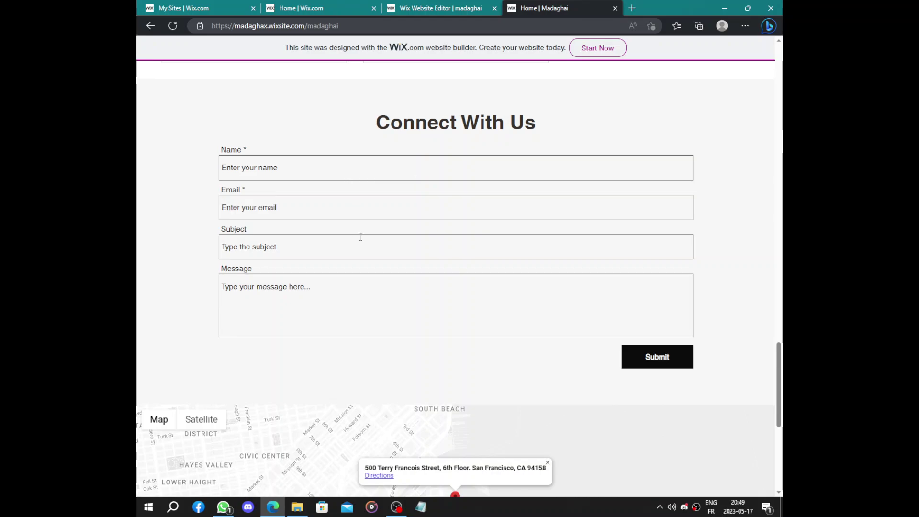
click(651, 357)
scroll(391, 240, down, 2)
scroll(447, 242, up, 4)
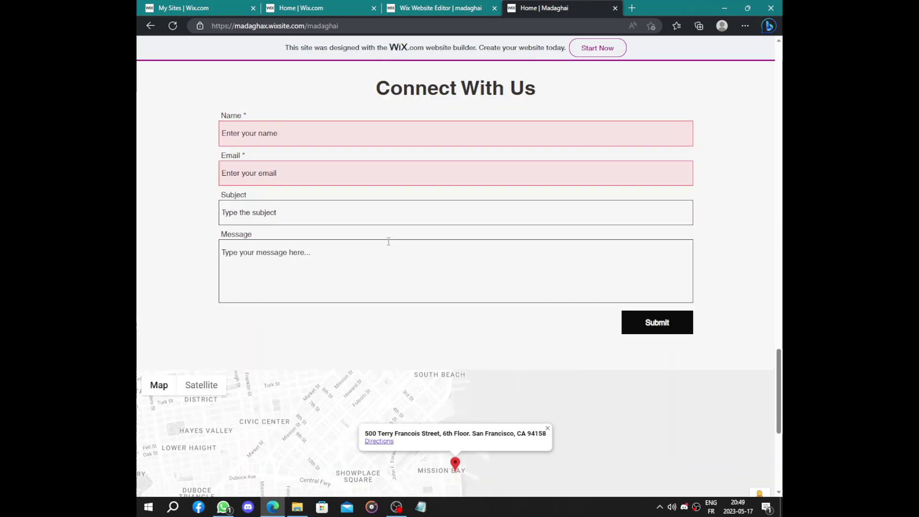
scroll(405, 302, up, 15)
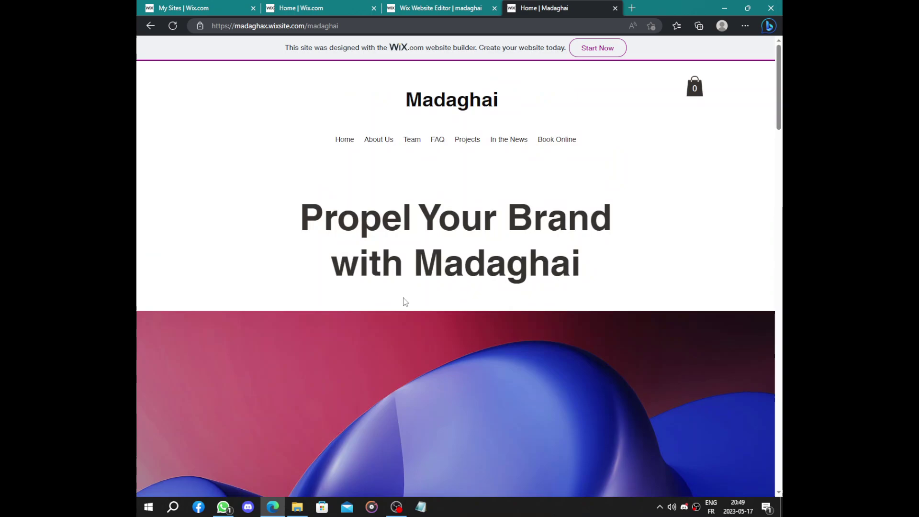